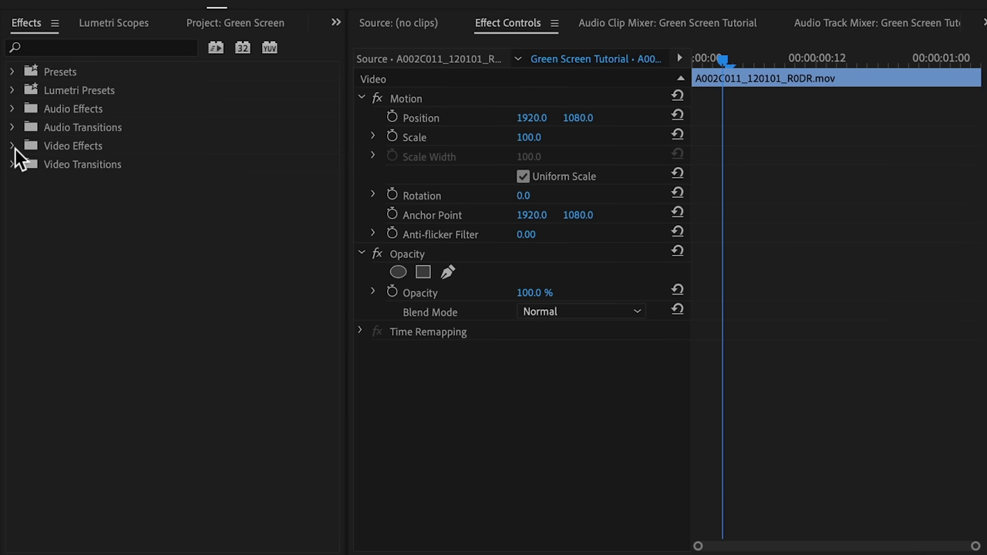
- Apply Ultra Key from Video Effects > Keying to the wrestling clip
click(12, 146)
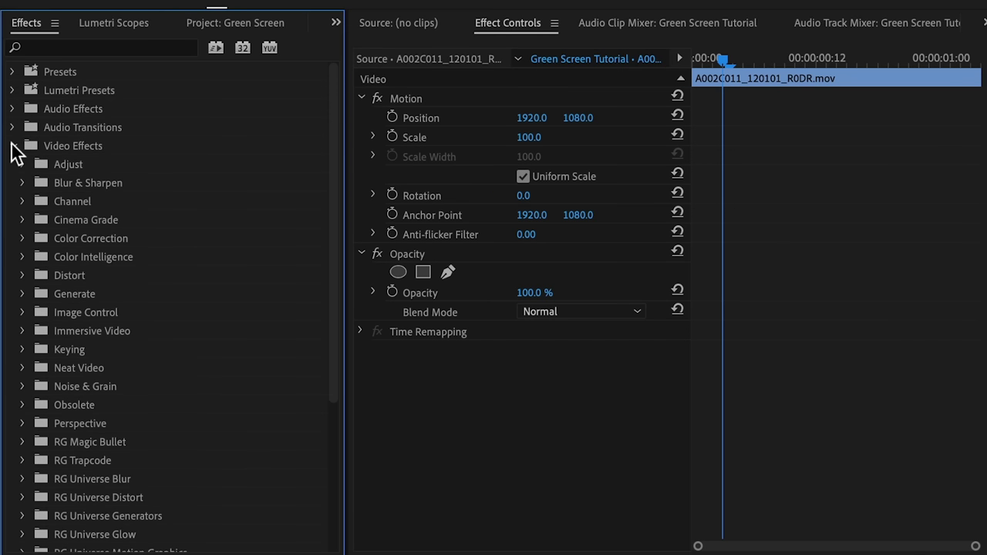
click(23, 351)
drag(51, 442, 493, 399)
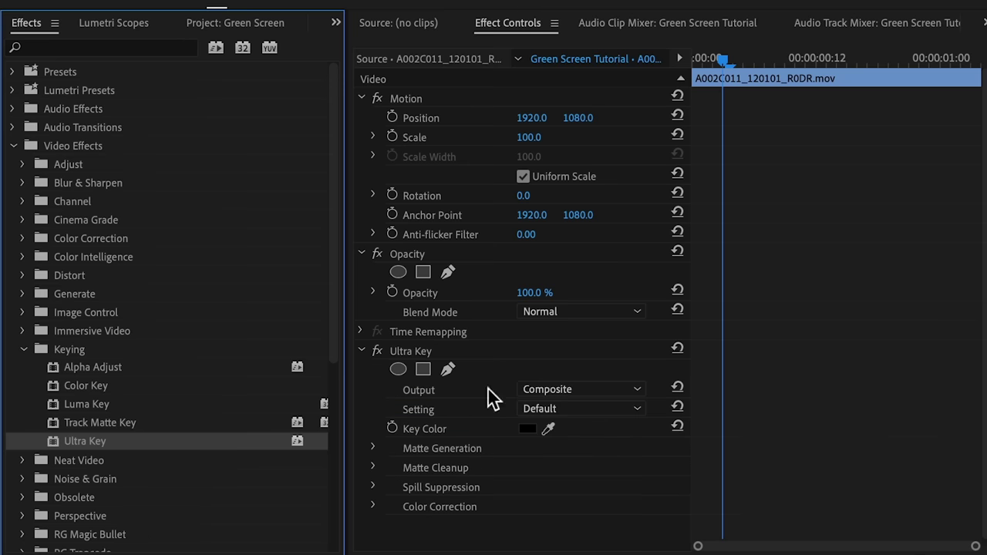
click(361, 99)
click(361, 118)
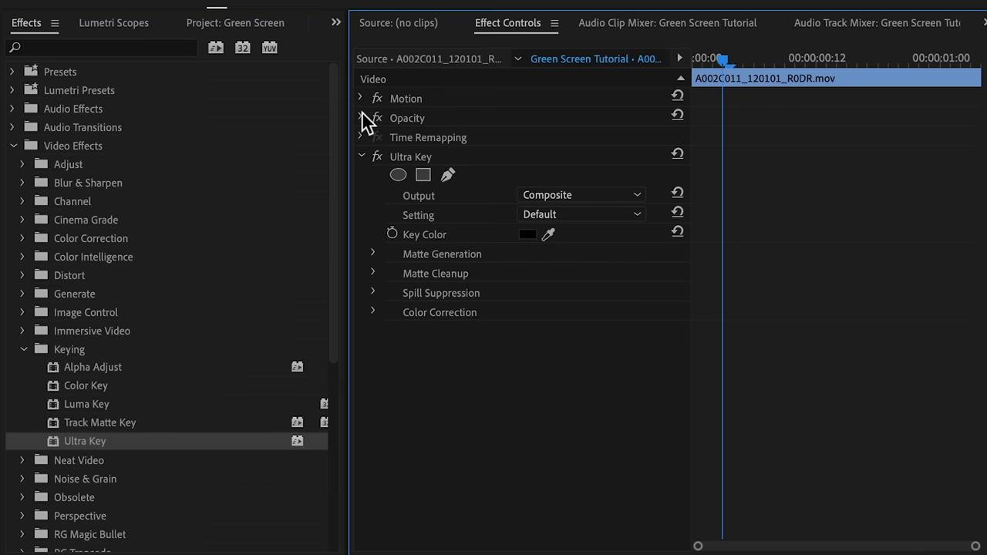
- Sample the green backdrop as Ultra Key's Key Color
click(548, 235)
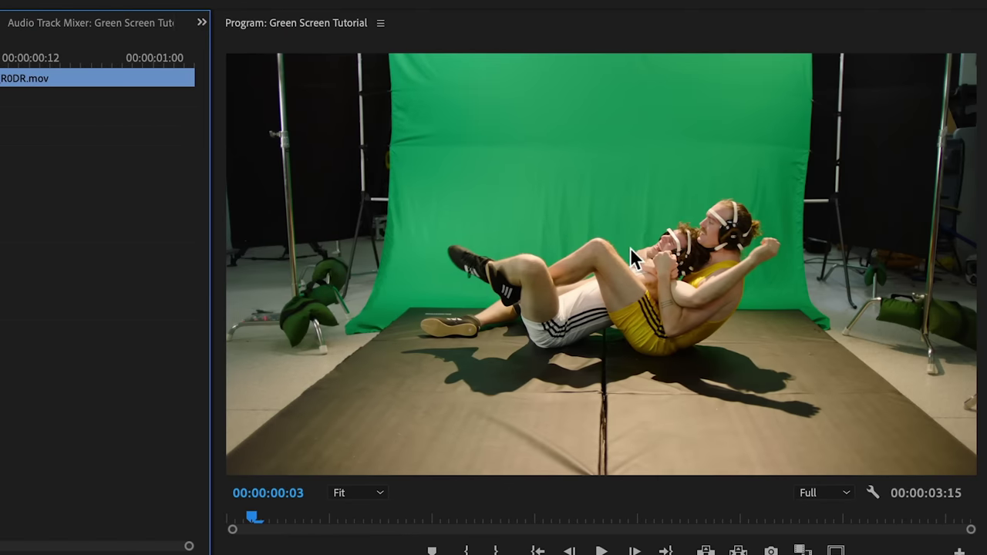
click(630, 250)
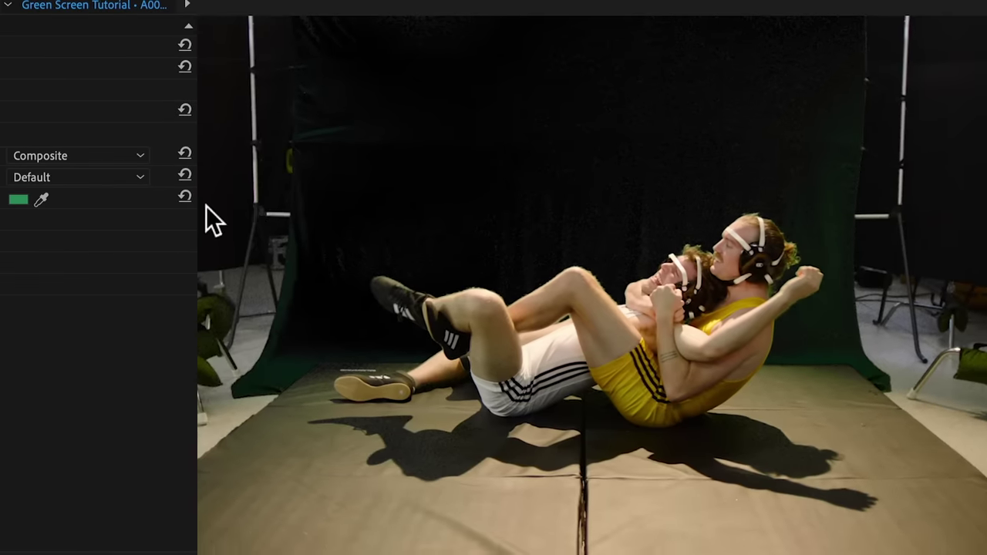
click(140, 177)
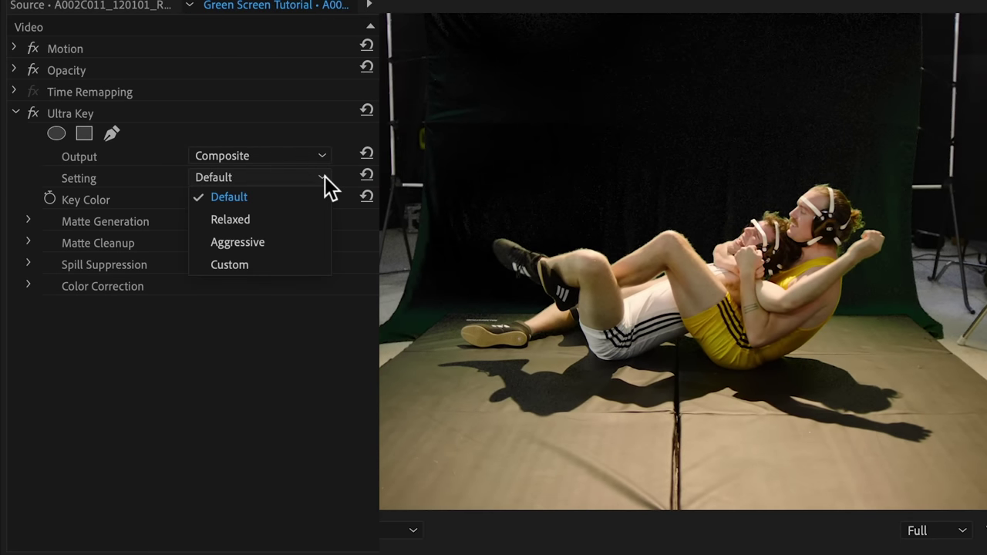
- Try the Relaxed and Aggressive Ultra Key presets, then settle on Custom
click(315, 220)
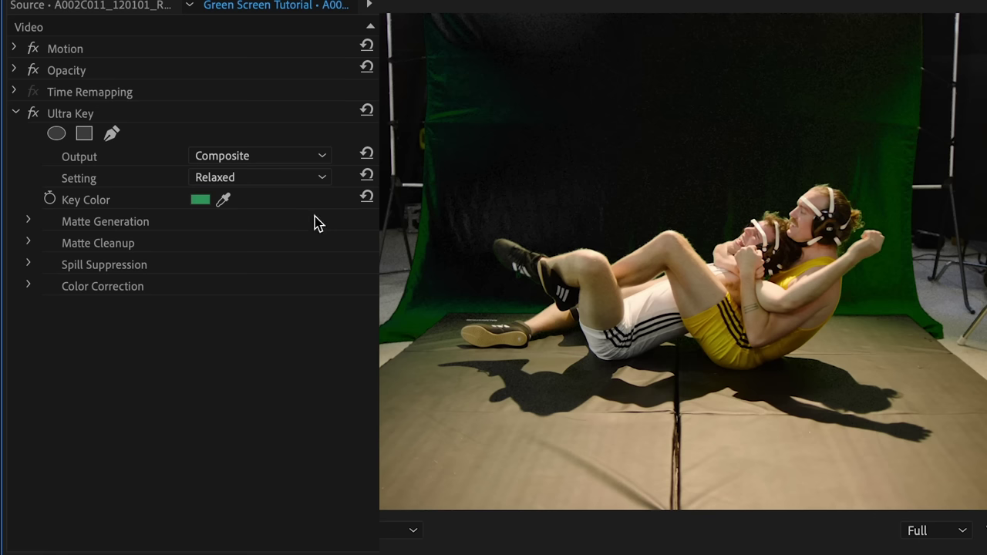
click(321, 183)
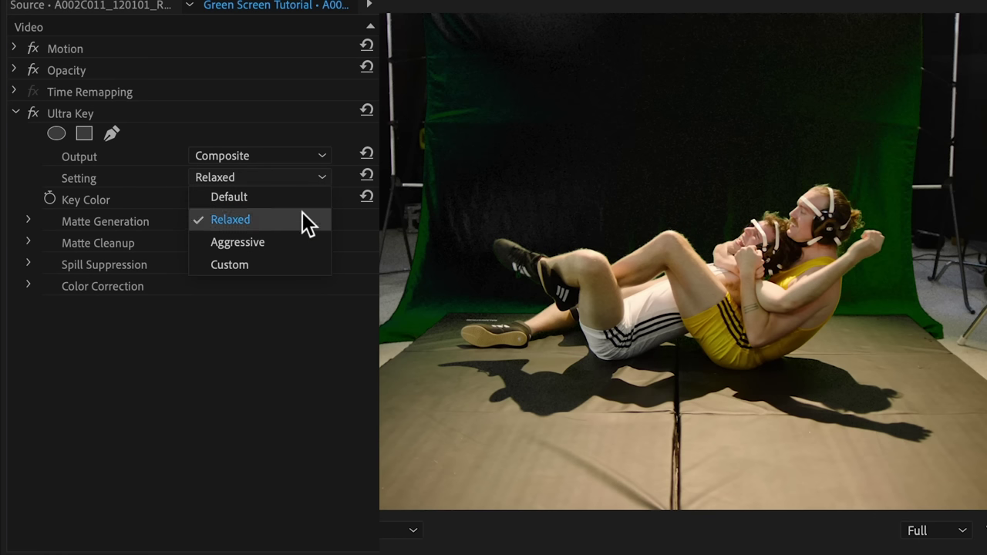
click(301, 243)
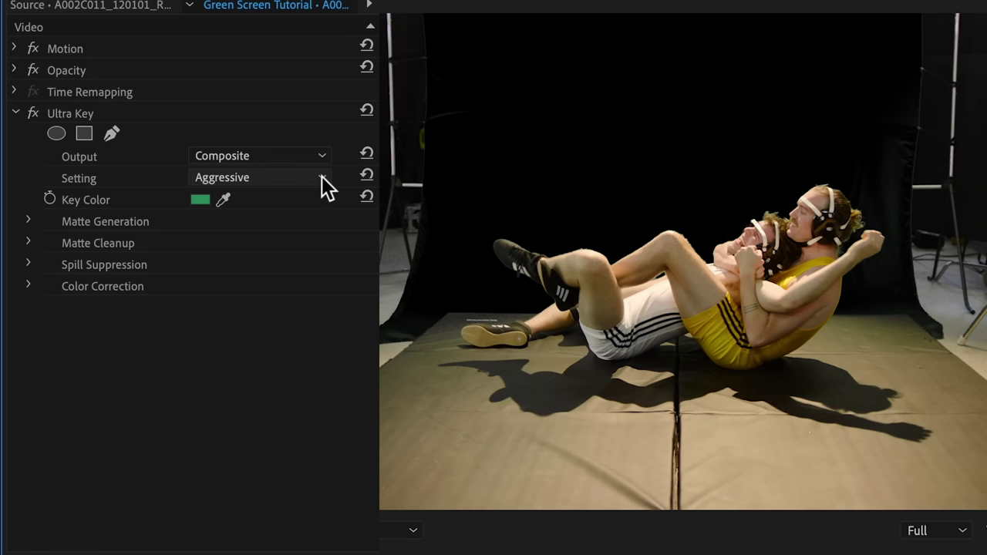
click(320, 179)
click(305, 263)
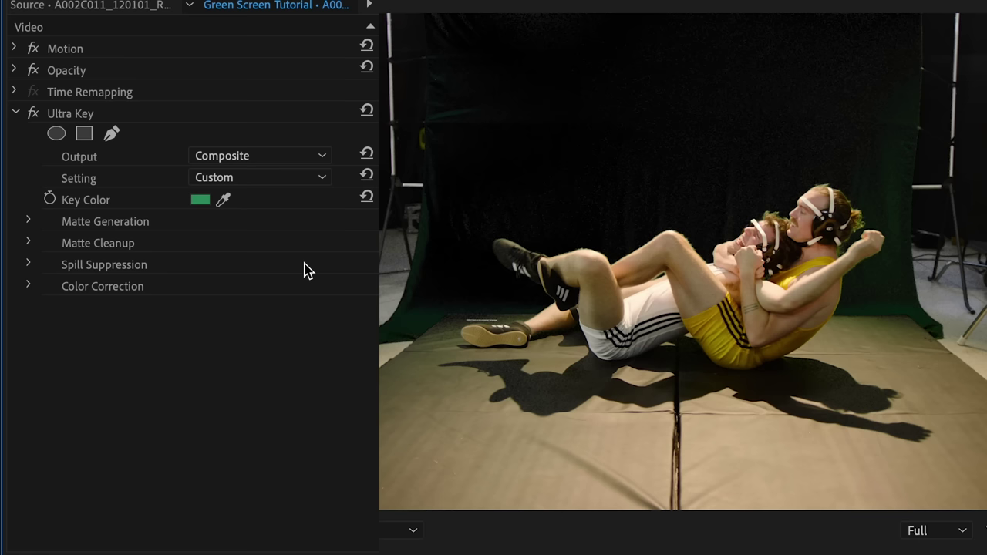
click(319, 155)
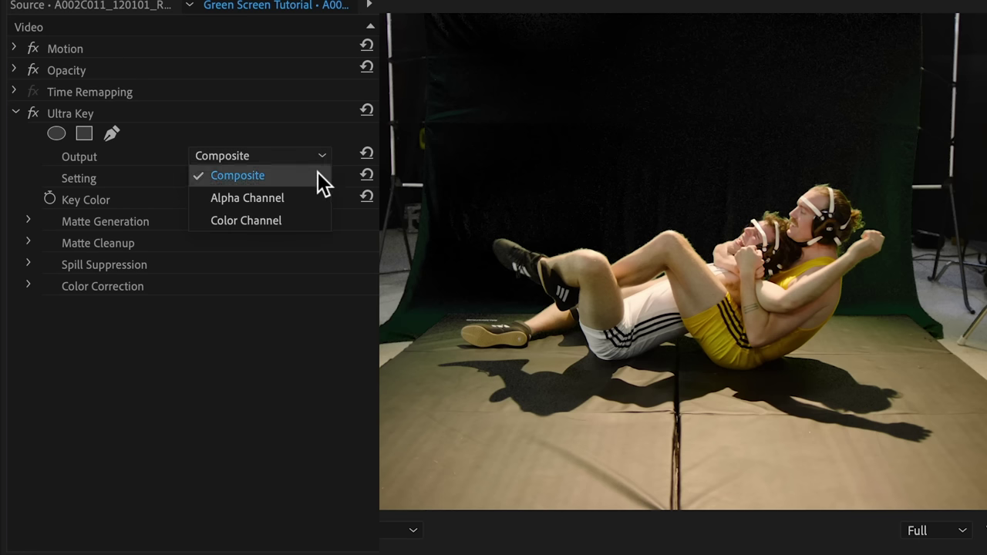
- Set Ultra Key Output to Alpha Channel, check Color Channel, then return to Alpha Channel
click(320, 203)
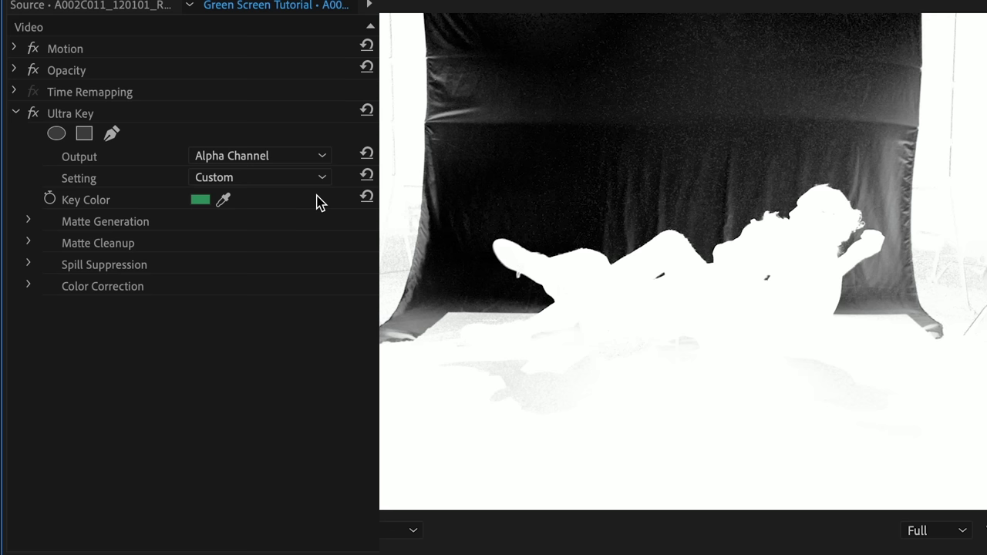
click(316, 156)
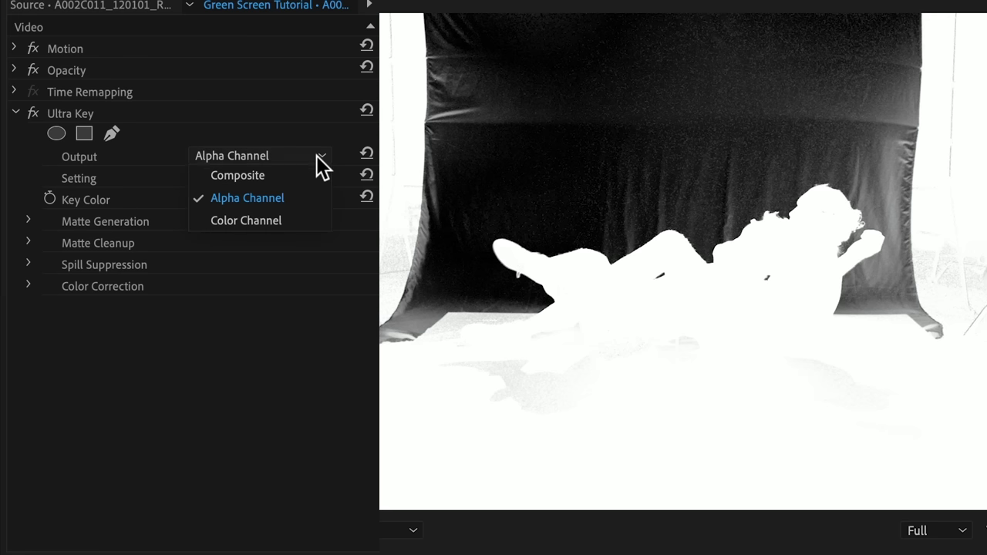
click(313, 221)
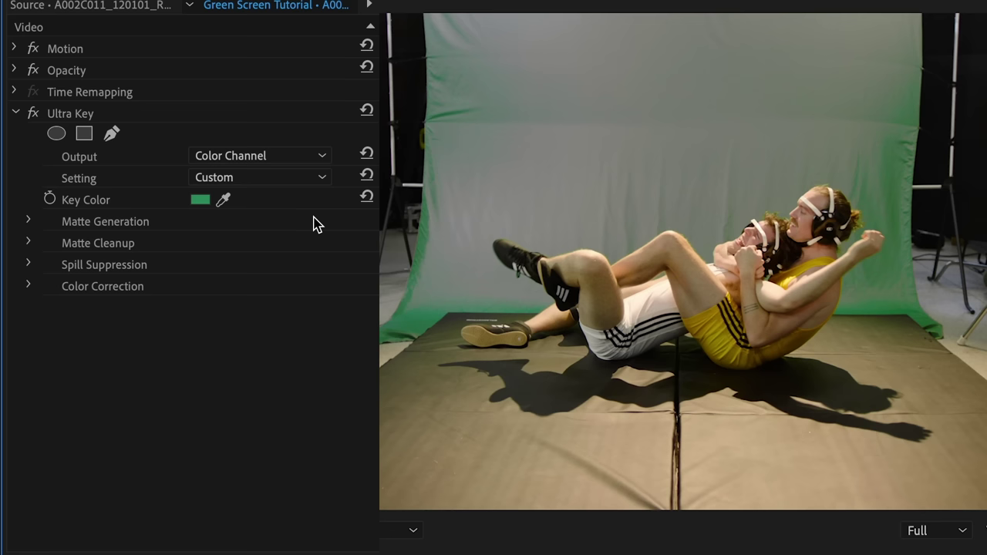
click(325, 156)
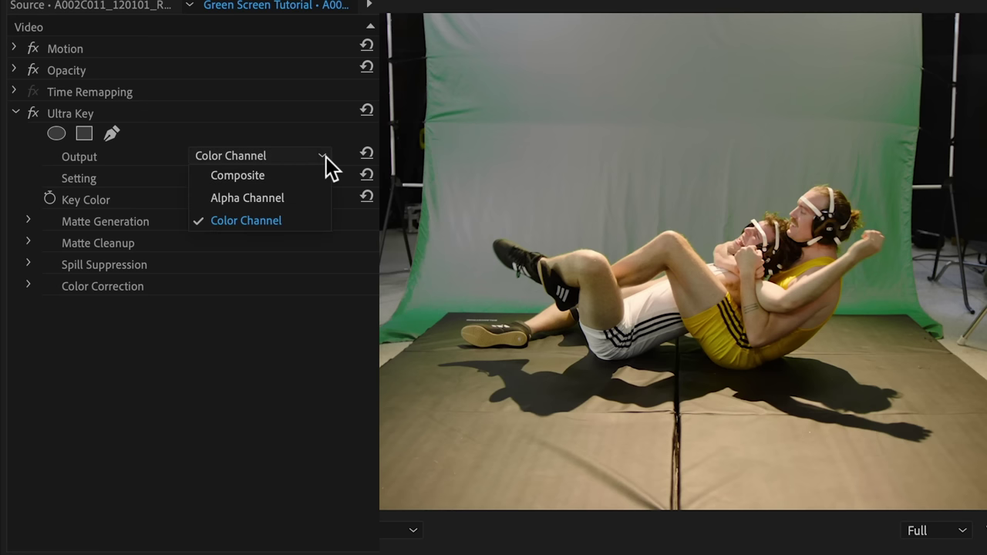
click(312, 196)
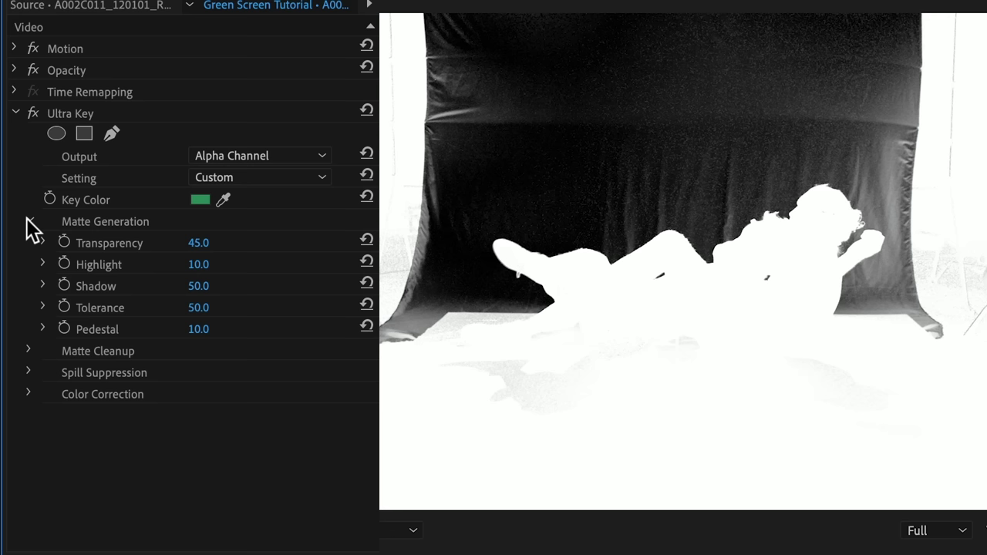
- Set Matte Generation to Transparency 50, Highlight 0, Shadow 75, Tolerance 97, Pedestal 100
click(41, 242)
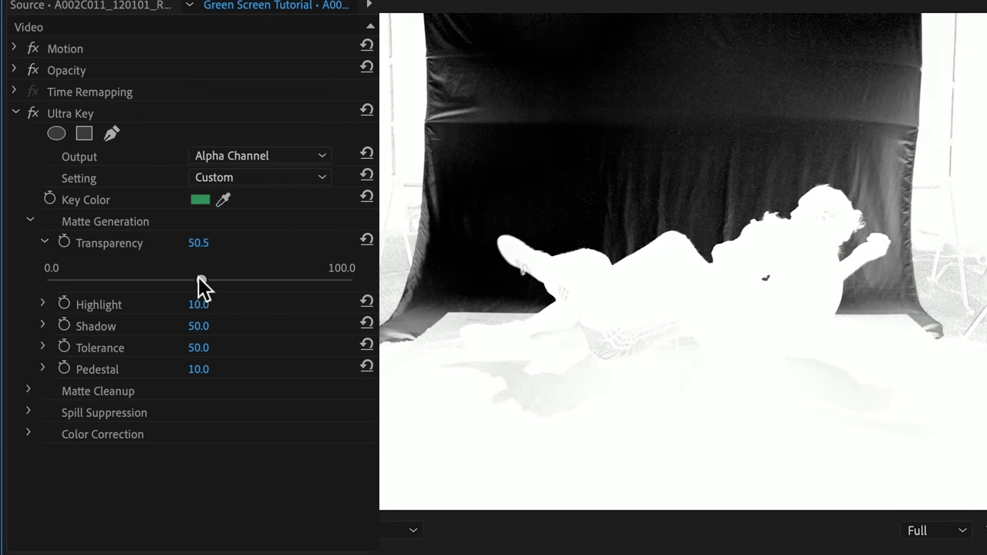
click(43, 305)
drag(74, 340, 23, 337)
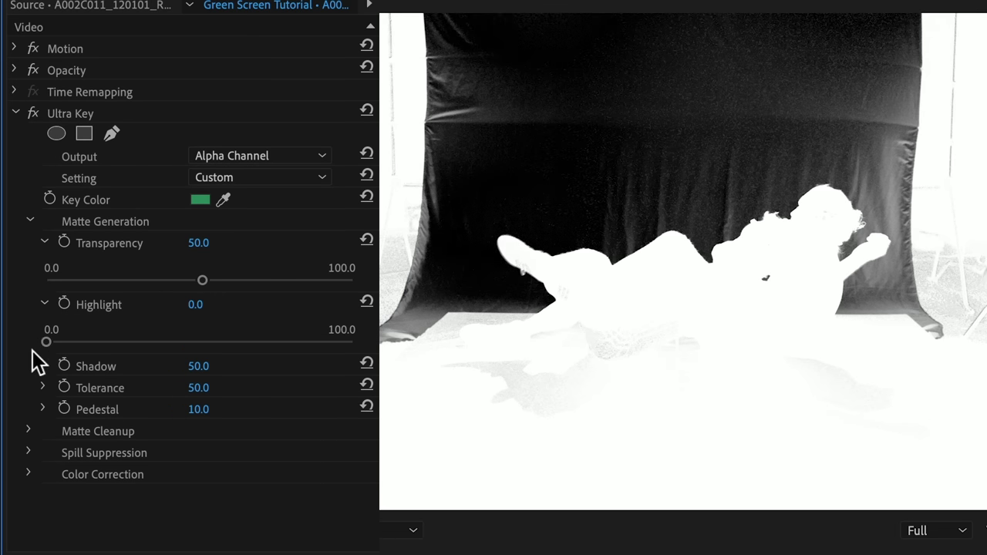
click(43, 365)
drag(199, 404, 282, 406)
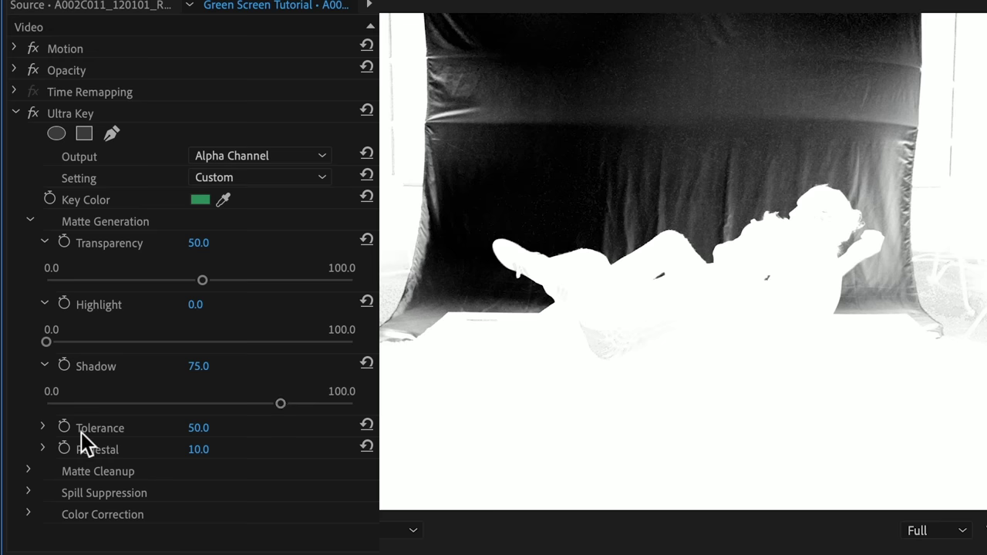
click(43, 427)
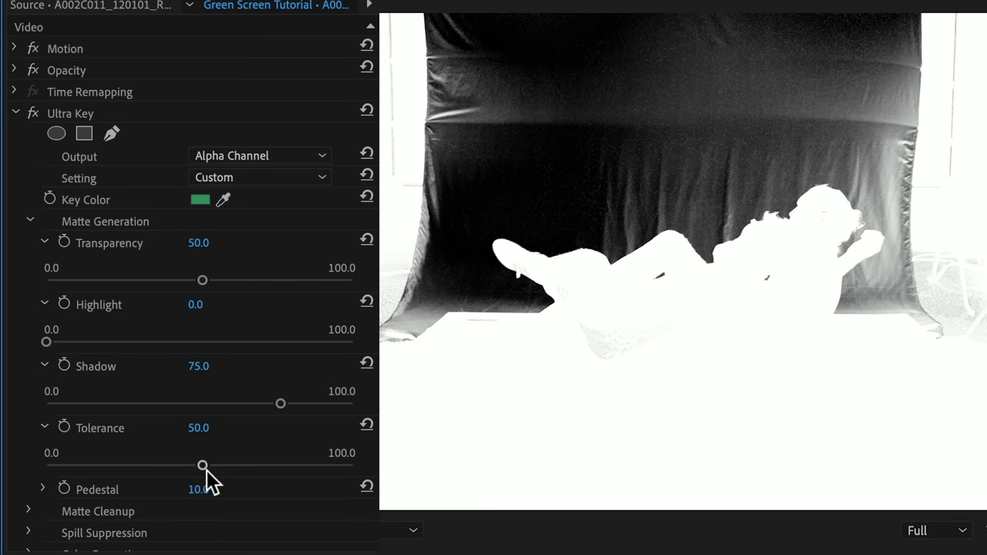
drag(206, 472, 346, 466)
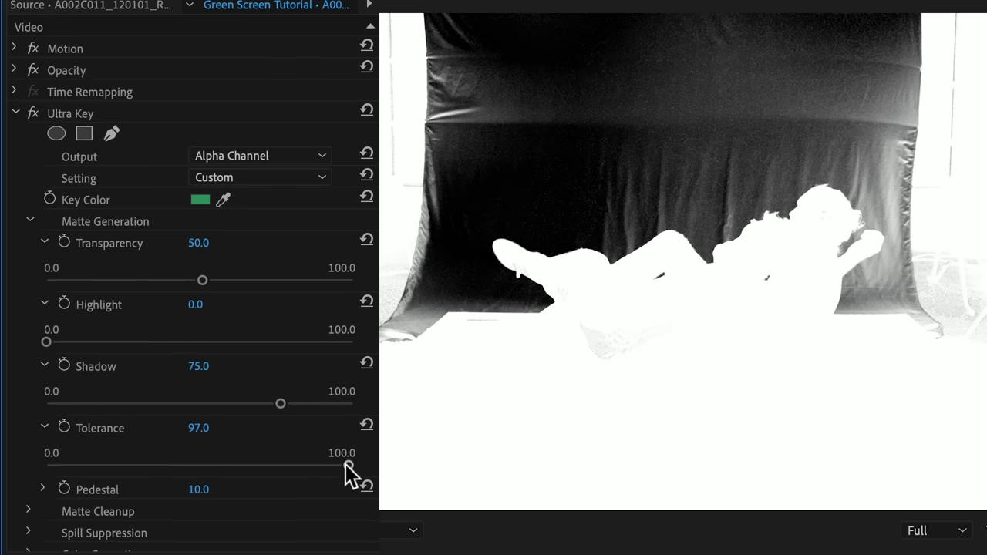
click(45, 489)
drag(71, 487, 353, 487)
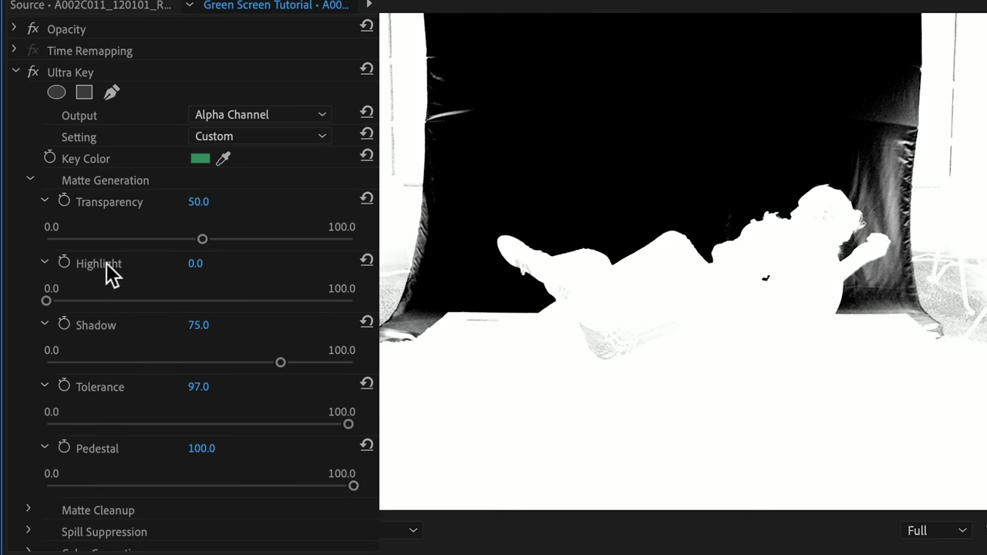
click(30, 180)
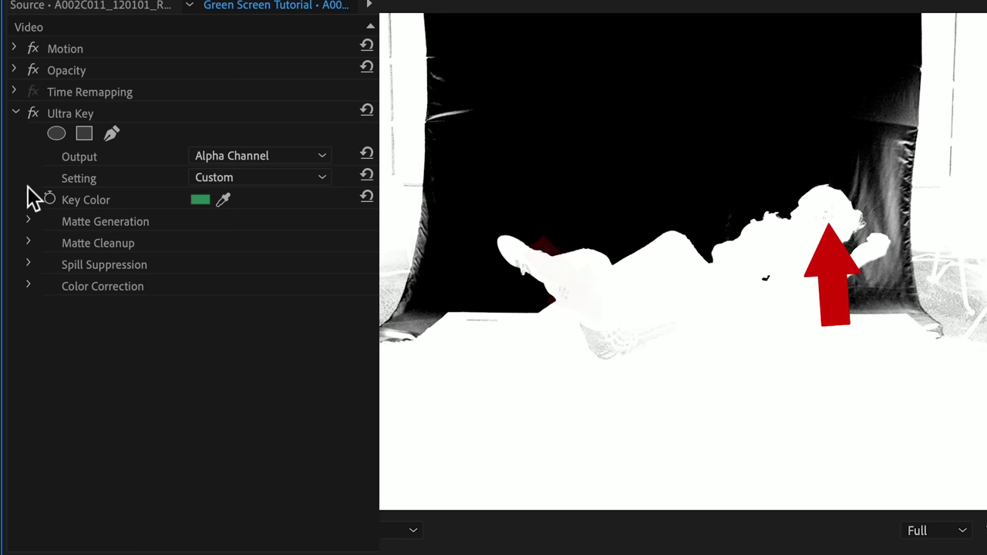
- In Matte Cleanup, adjust Choke and set Soften to 50
click(28, 242)
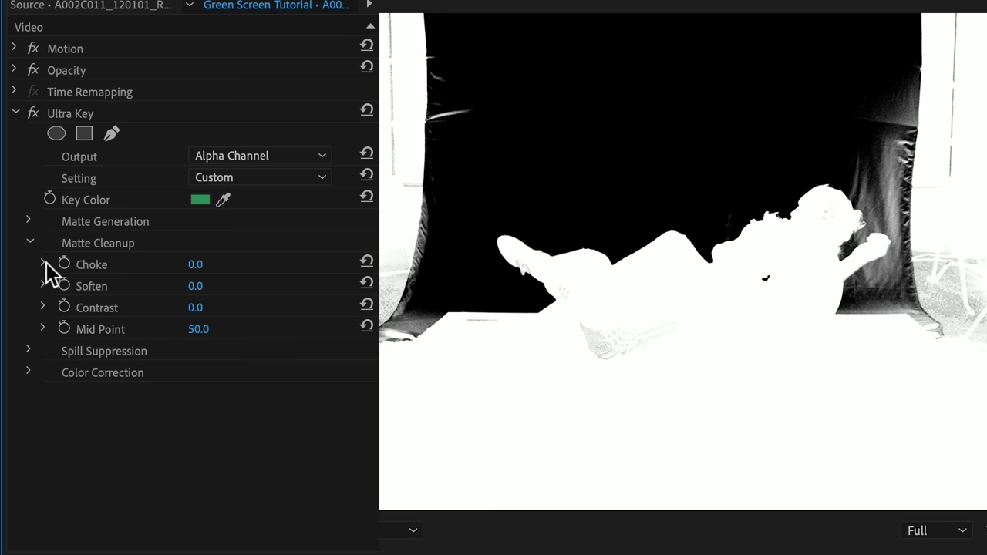
click(44, 263)
drag(89, 301, 35, 298)
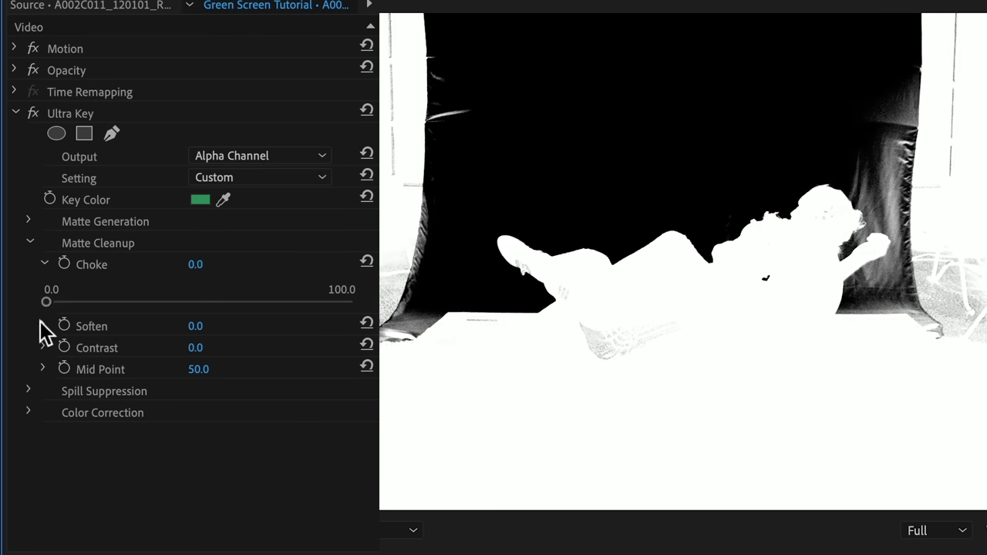
click(43, 325)
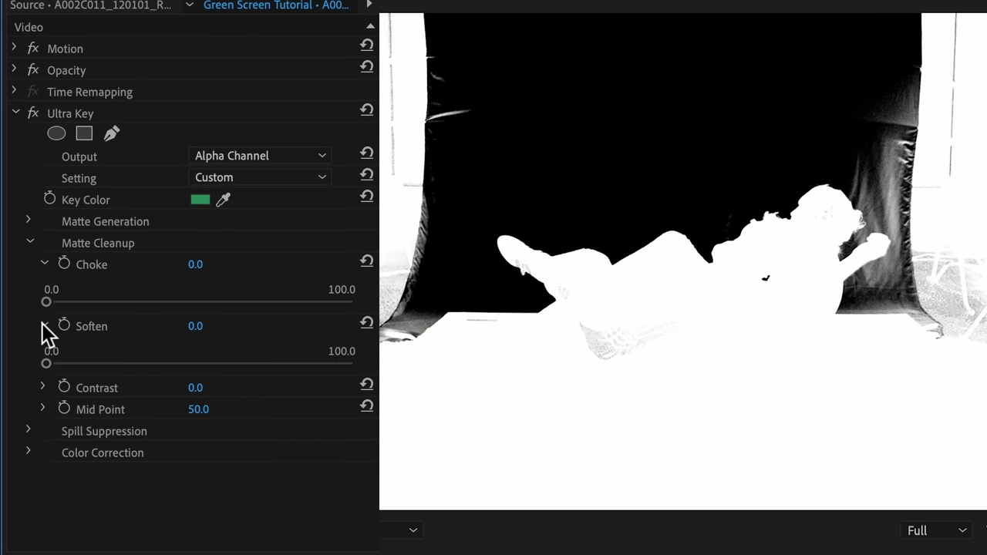
drag(47, 362, 202, 363)
- Raise matte Contrast to 100, leaving Mid Point at 50
click(44, 387)
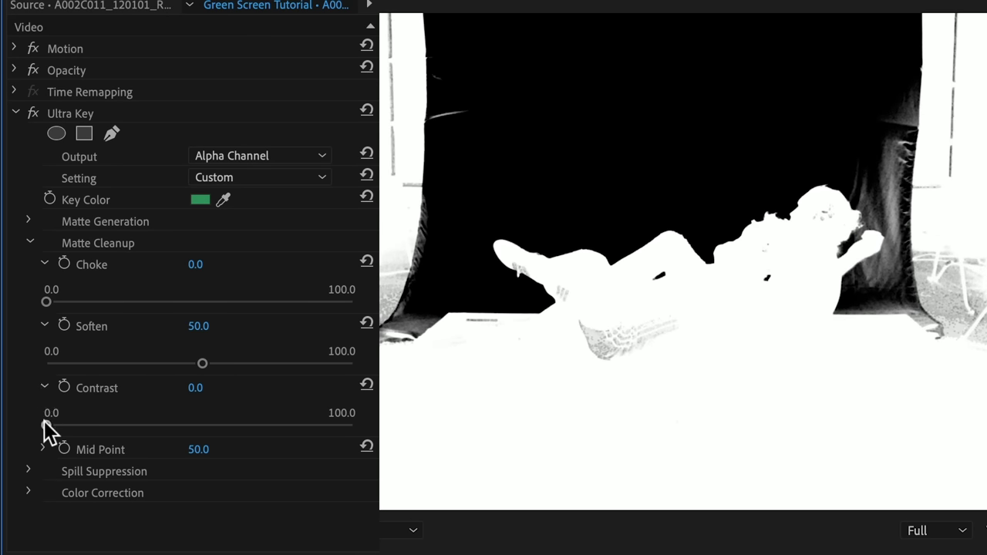
drag(47, 424, 338, 427)
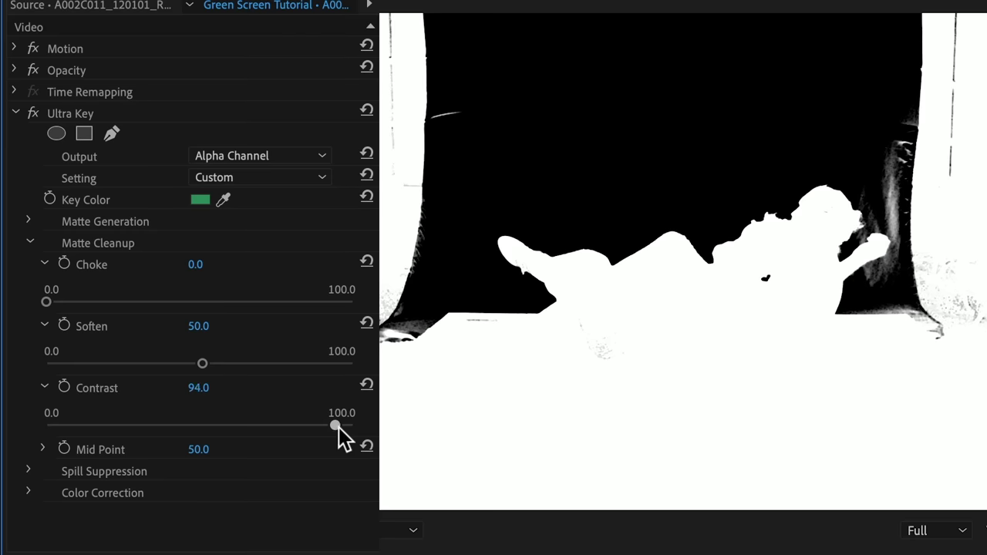
click(42, 449)
mouse_move(205, 486)
mouse_down()
mouse_move(58, 486)
mouse_move(203, 487)
mouse_up()
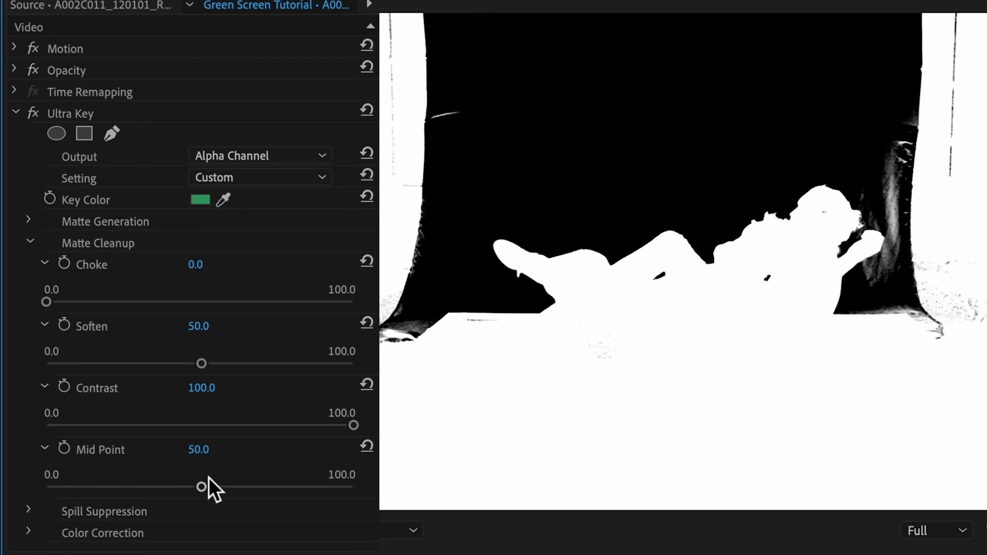
click(323, 157)
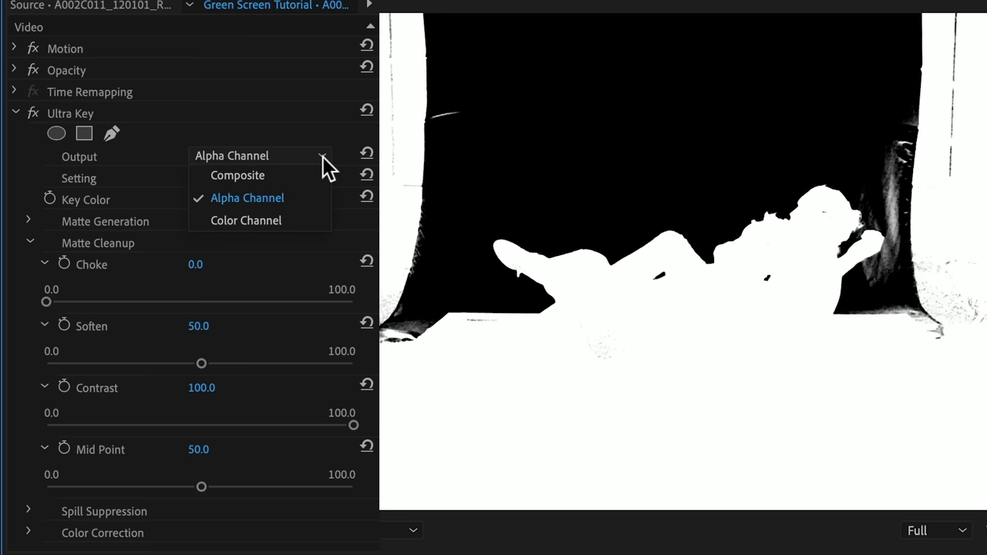
- Switch Ultra Key Output back to Composite
click(315, 176)
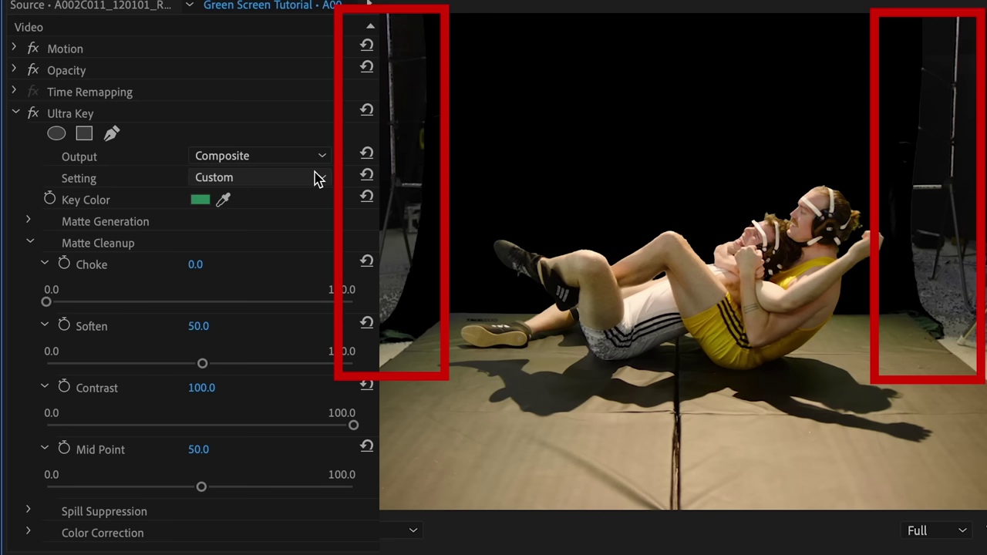
click(15, 114)
click(14, 71)
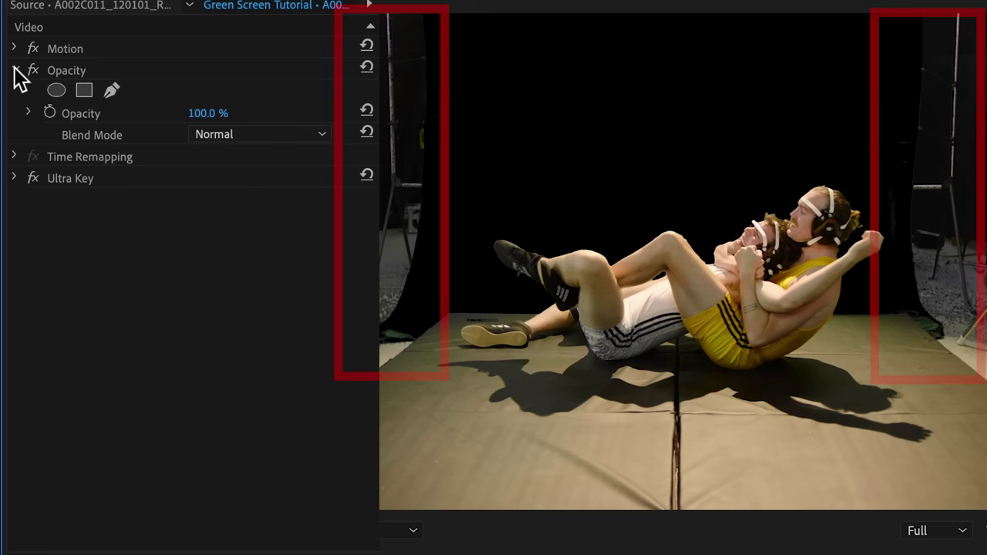
- Draw a closed six-point Opacity mask around the mat, blacking out the side stands
click(111, 90)
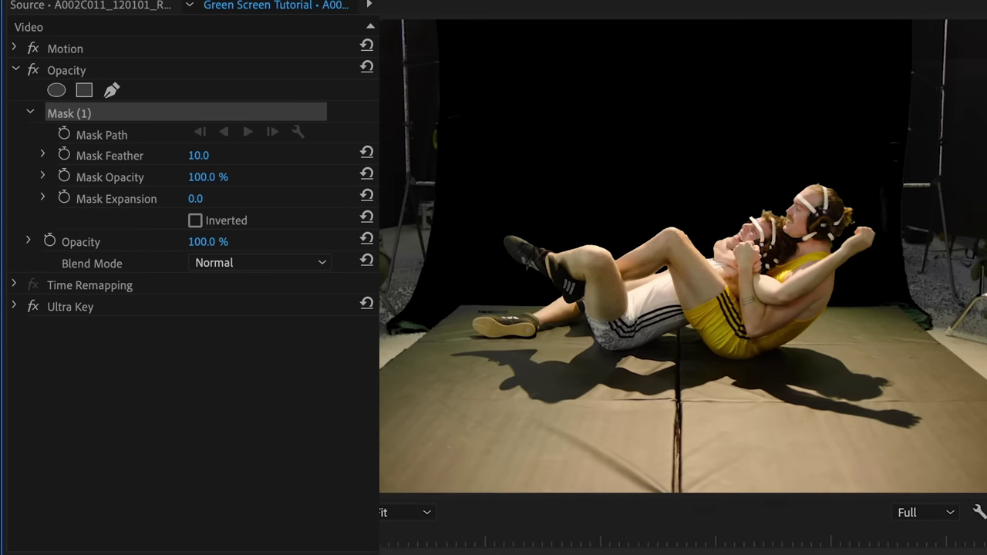
click(436, 469)
click(427, 509)
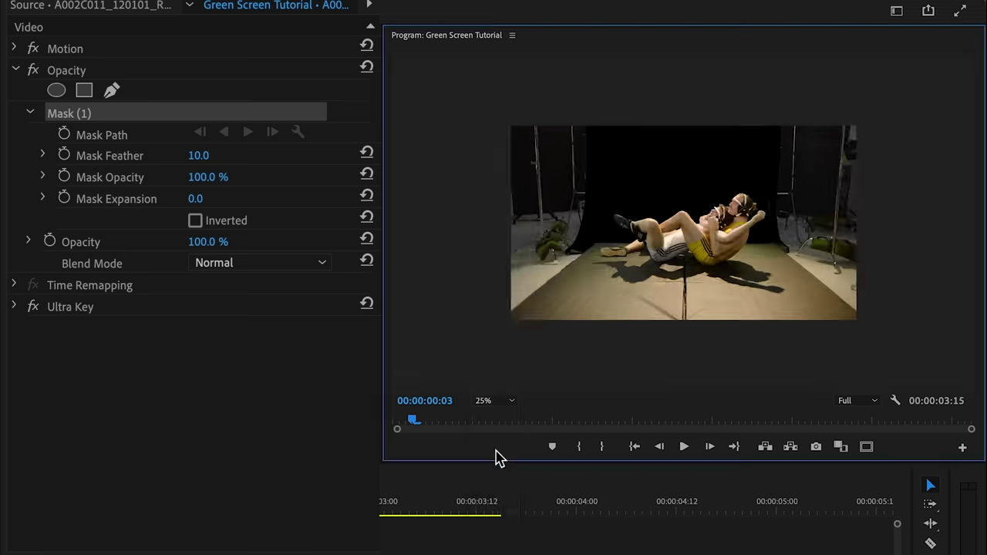
click(598, 119)
click(597, 245)
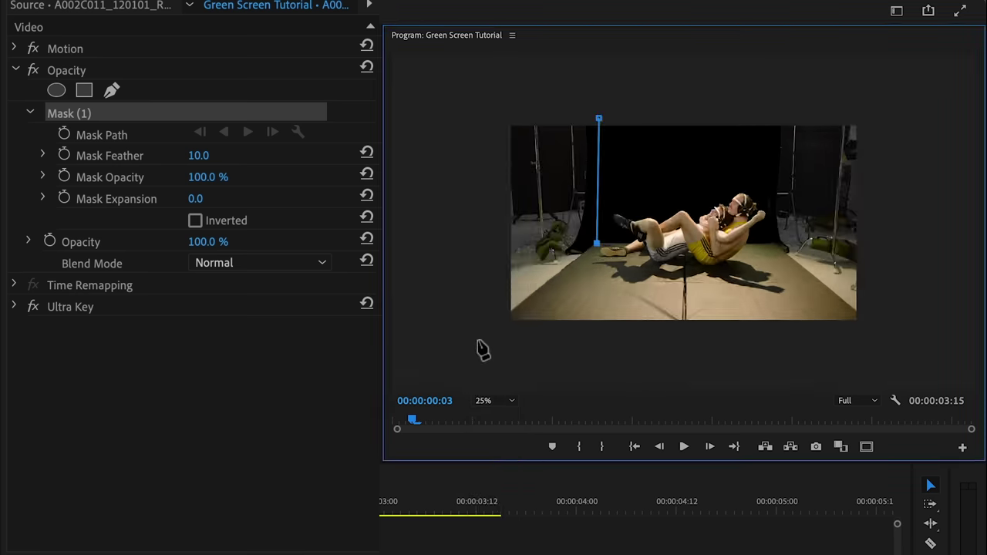
click(481, 332)
click(893, 348)
click(772, 243)
click(772, 118)
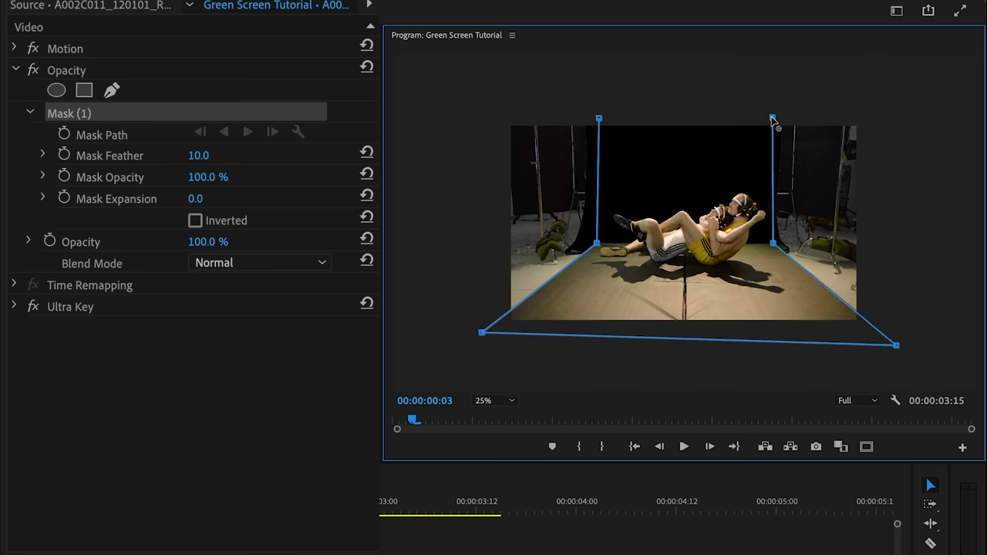
click(598, 119)
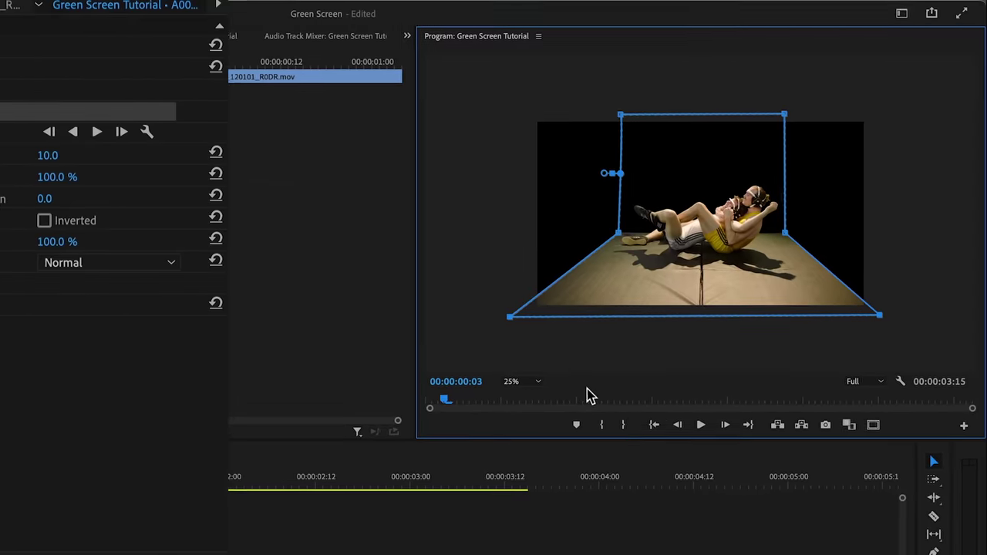
click(490, 401)
click(537, 383)
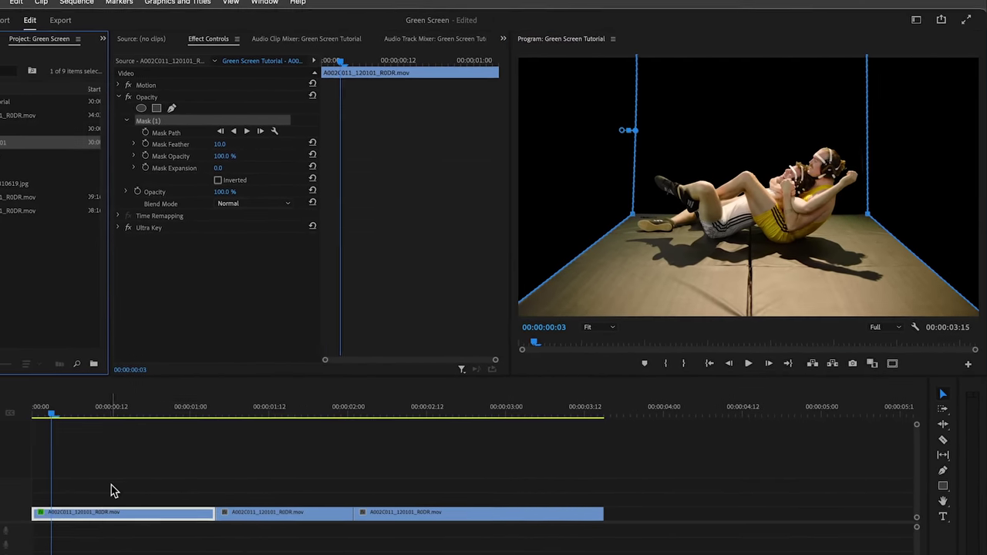
drag(18, 538, 323, 554)
- Move the wrestling clips to V2 and place the trimmed gym photo on V1
drag(205, 468, 205, 457)
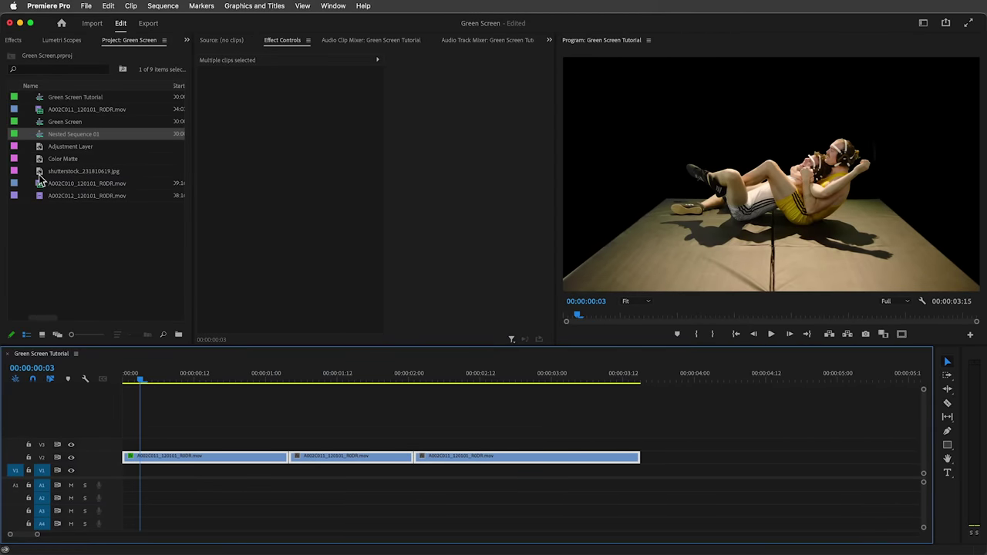
drag(39, 173, 128, 478)
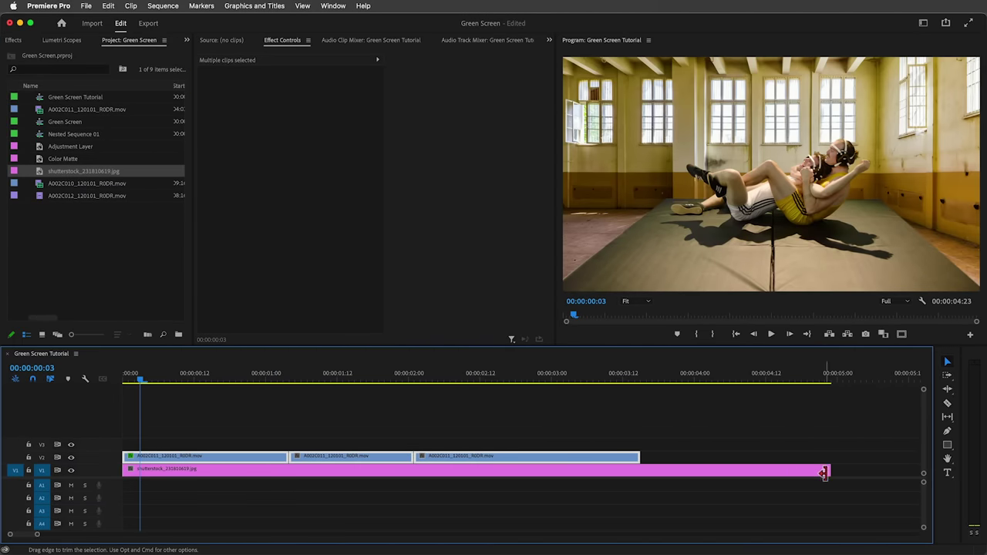
drag(828, 470, 637, 473)
- Set the gym background's Position to 2080, 536 and Scale to 124
click(162, 470)
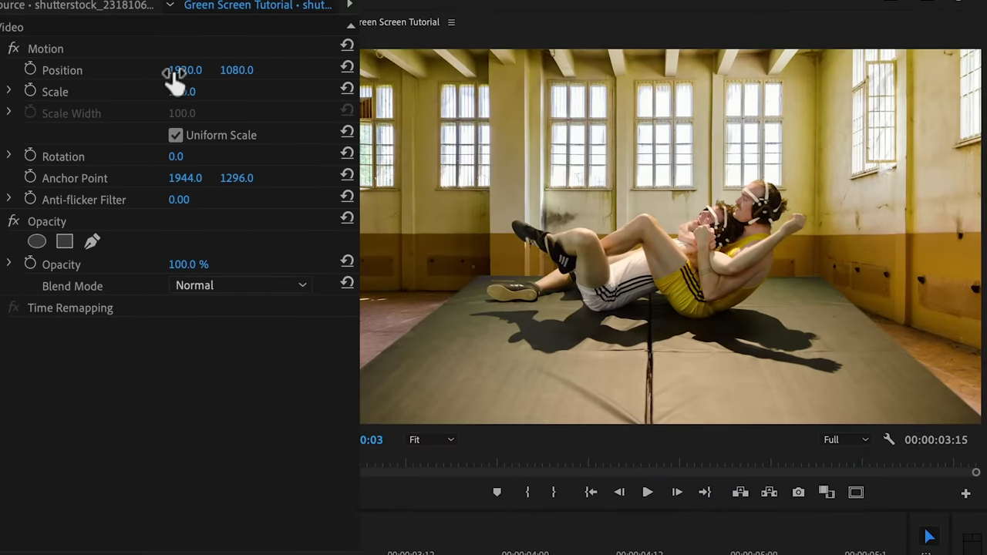
drag(168, 77, 67, 75)
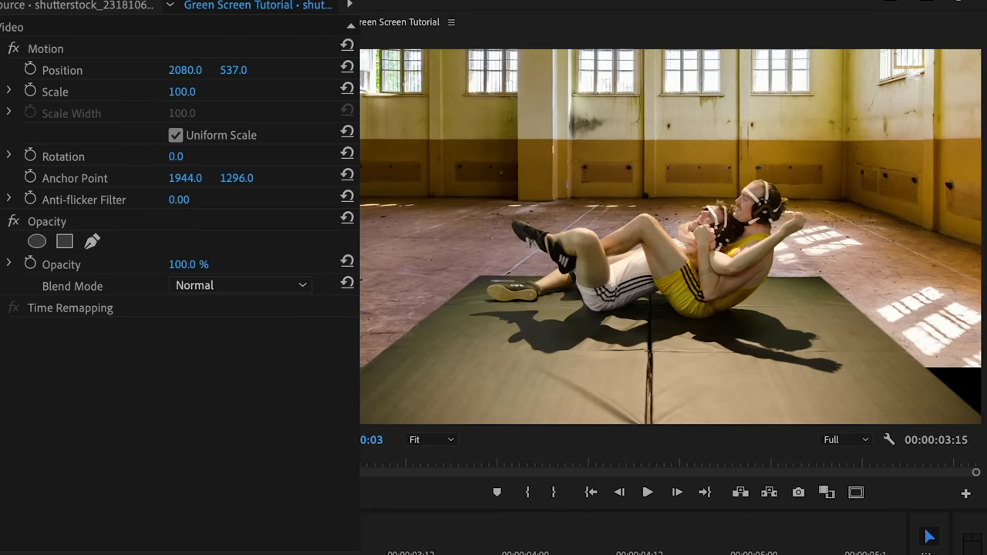
mouse_move(184, 91)
mouse_down()
mouse_move(208, 91)
mouse_move(197, 91)
mouse_up()
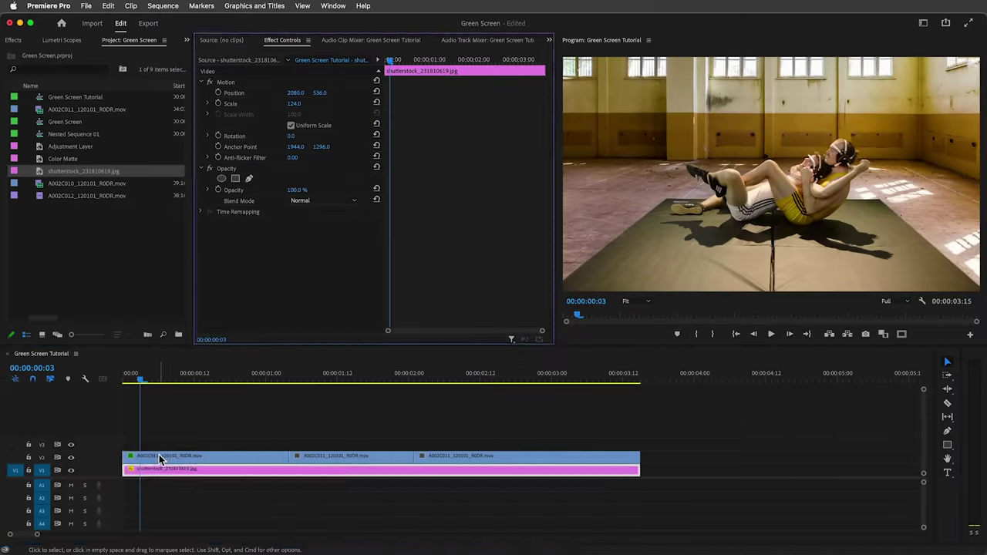
- Select the first wrestling clip and expand its Ultra Key Spill Suppression settings
click(45, 512)
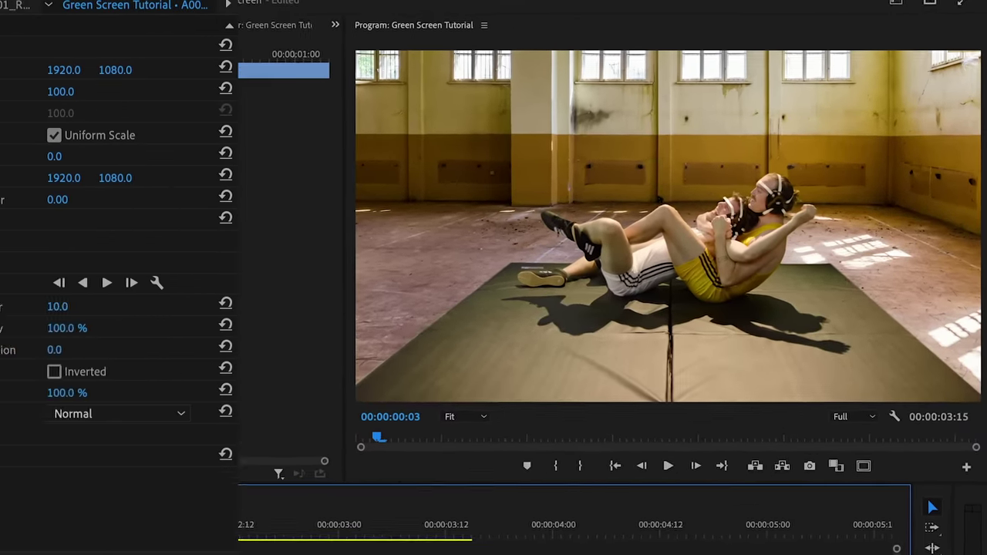
click(186, 170)
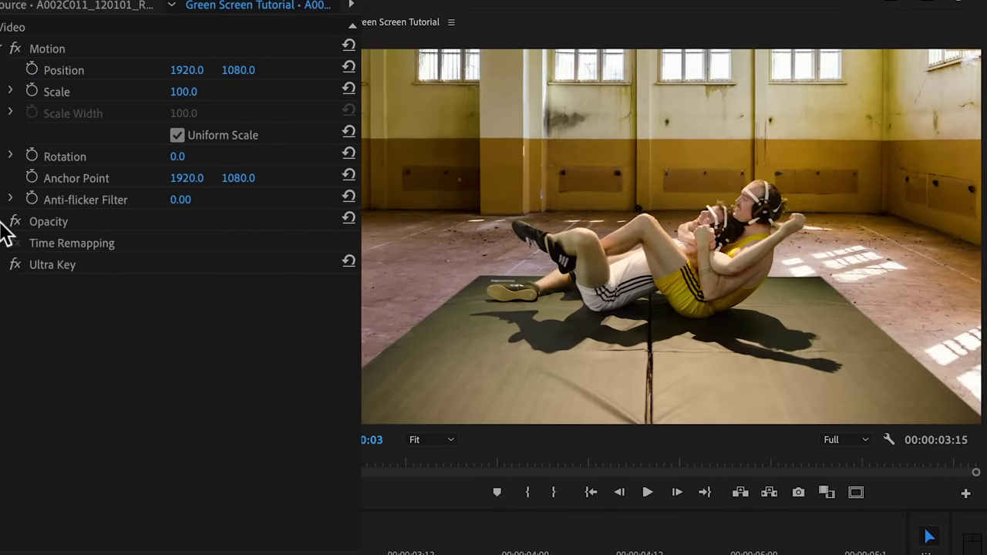
click(7, 48)
click(6, 113)
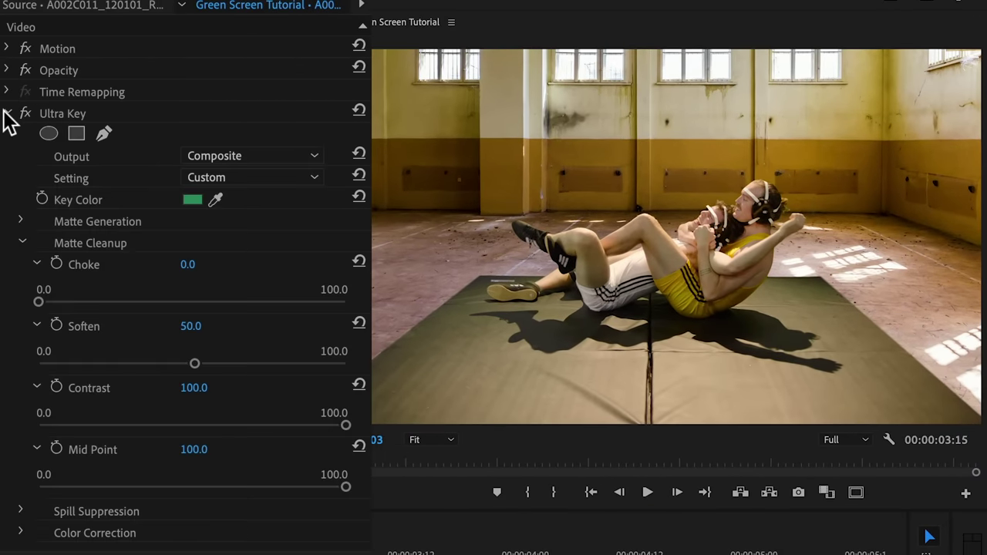
click(22, 244)
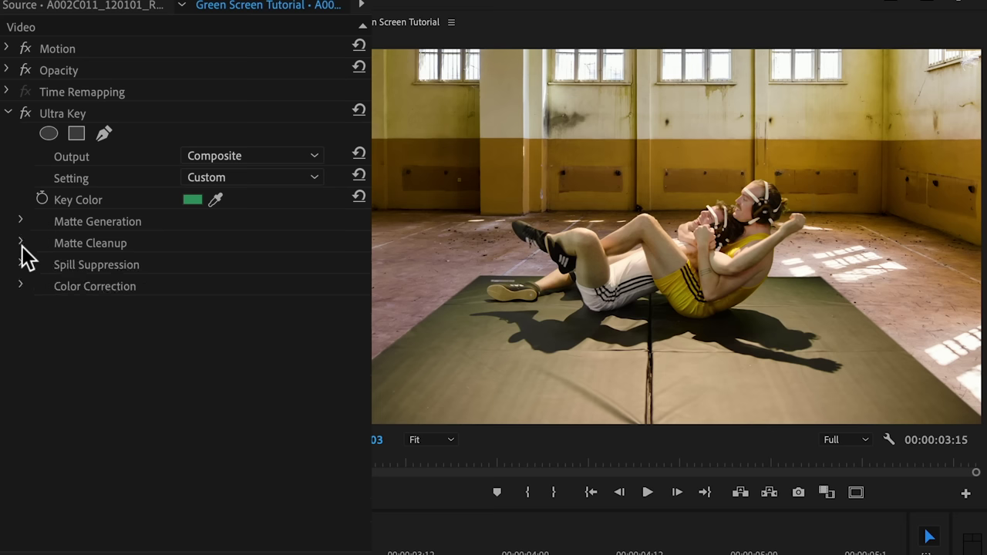
click(22, 265)
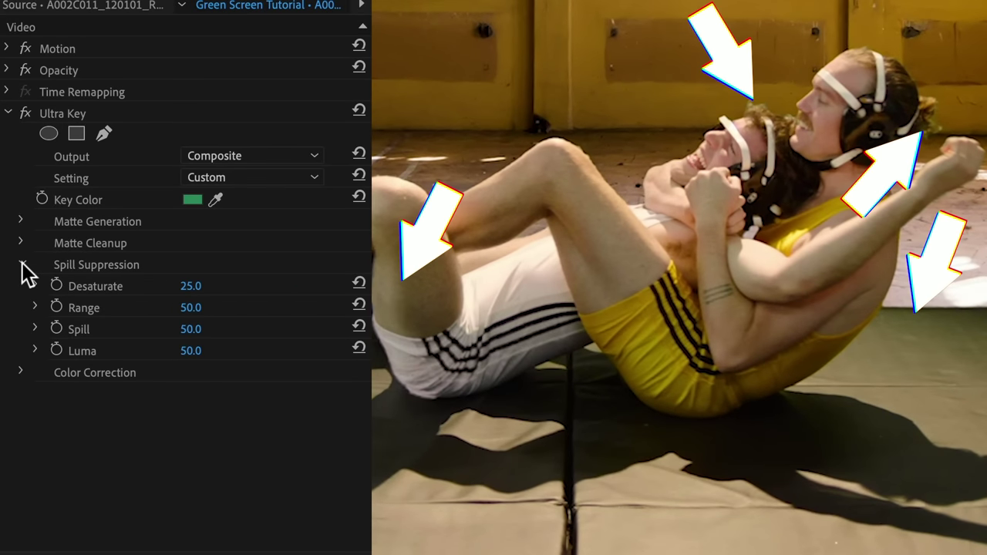
- Set Spill Suppression Desaturate to 25
click(36, 285)
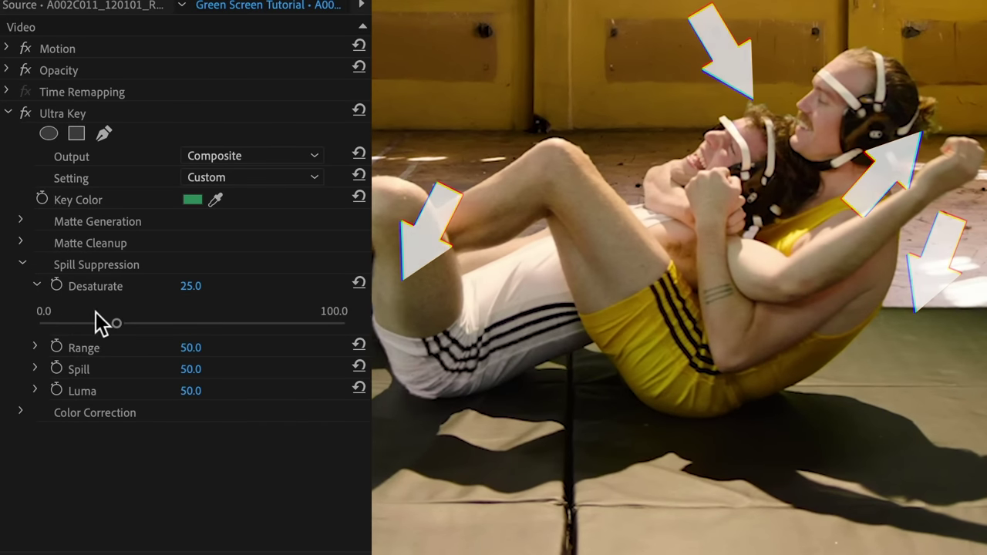
drag(114, 323, 207, 325)
drag(369, 341, 109, 318)
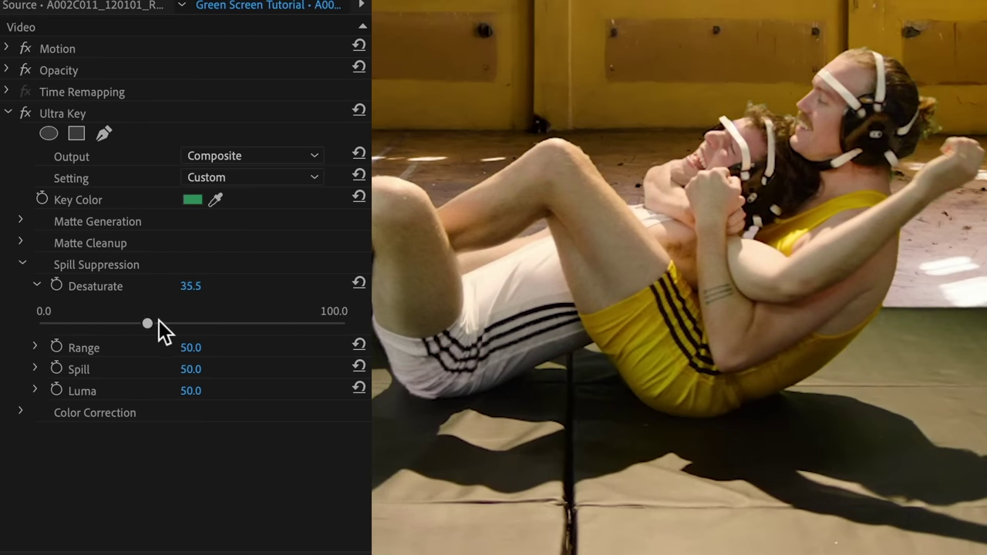
click(199, 285)
text(25)
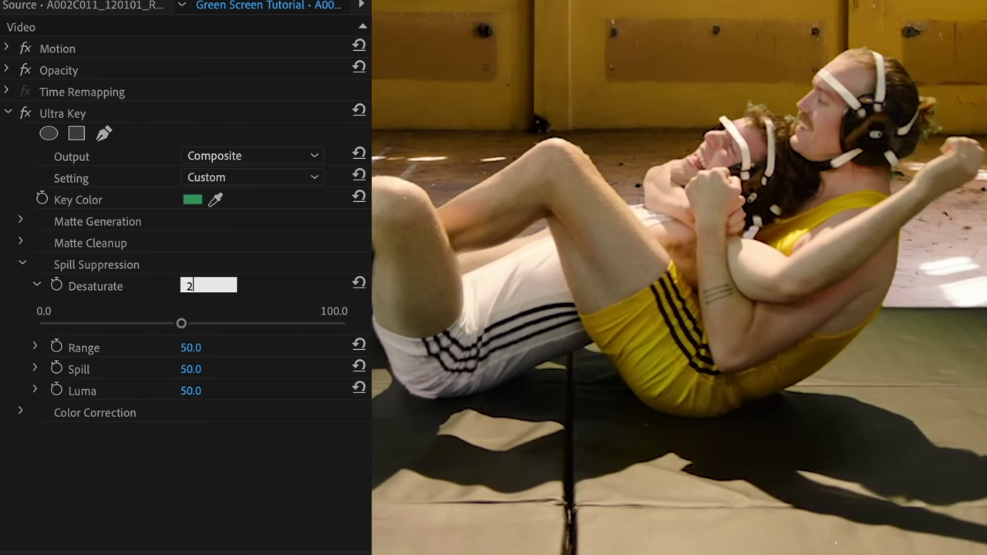
key(Return)
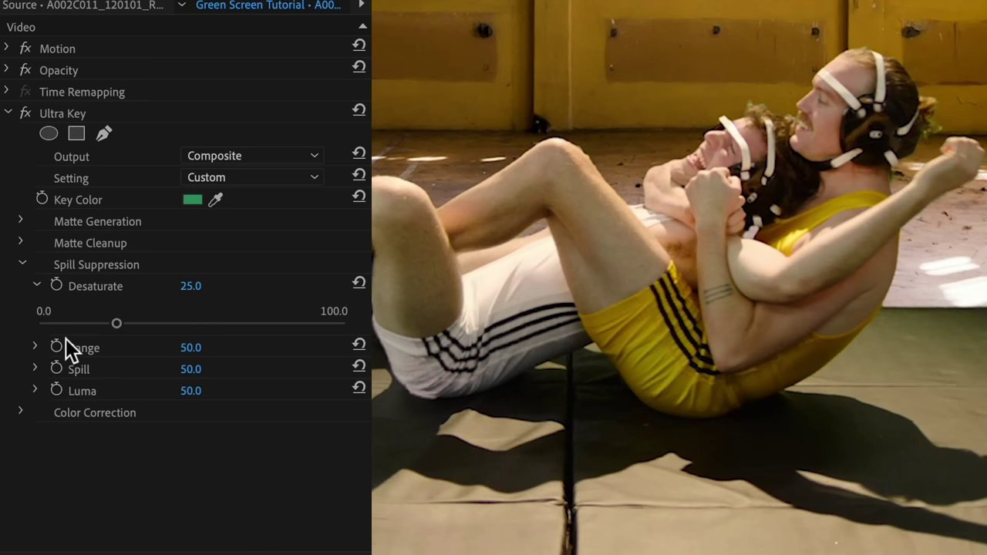
- Set spill Range to 71, Spill to 27 and Luma to 89.6
click(36, 347)
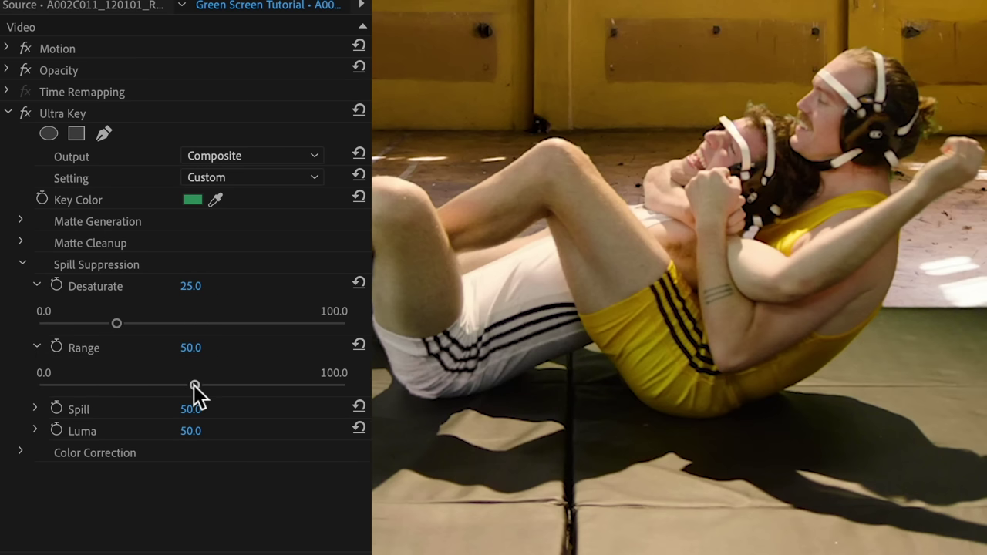
drag(194, 386, 151, 386)
drag(83, 386, 275, 386)
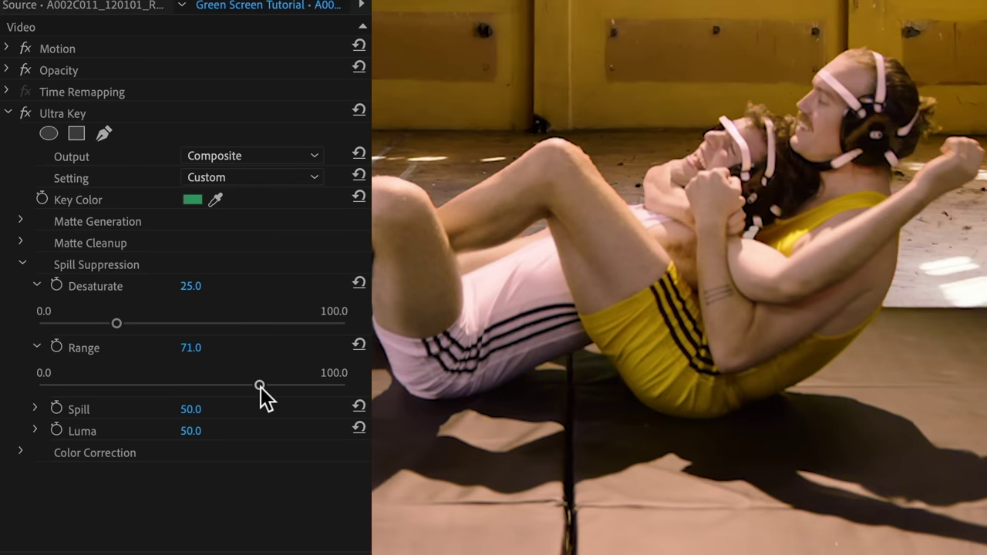
click(36, 408)
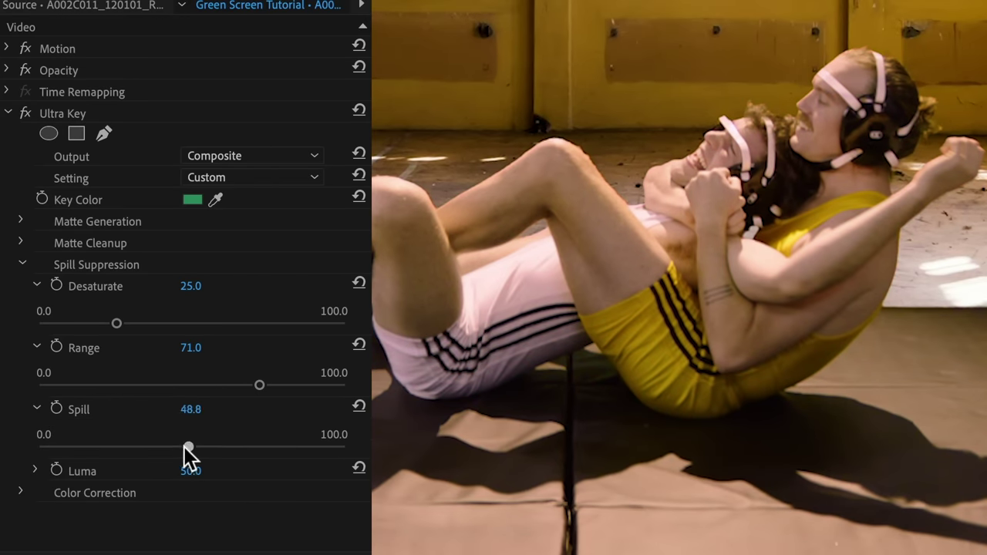
drag(185, 446, 122, 447)
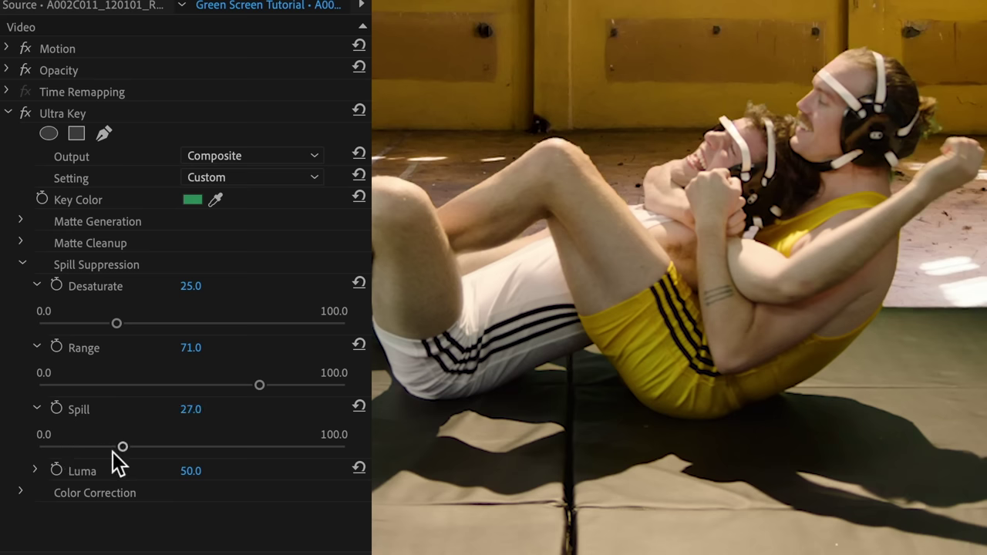
click(36, 470)
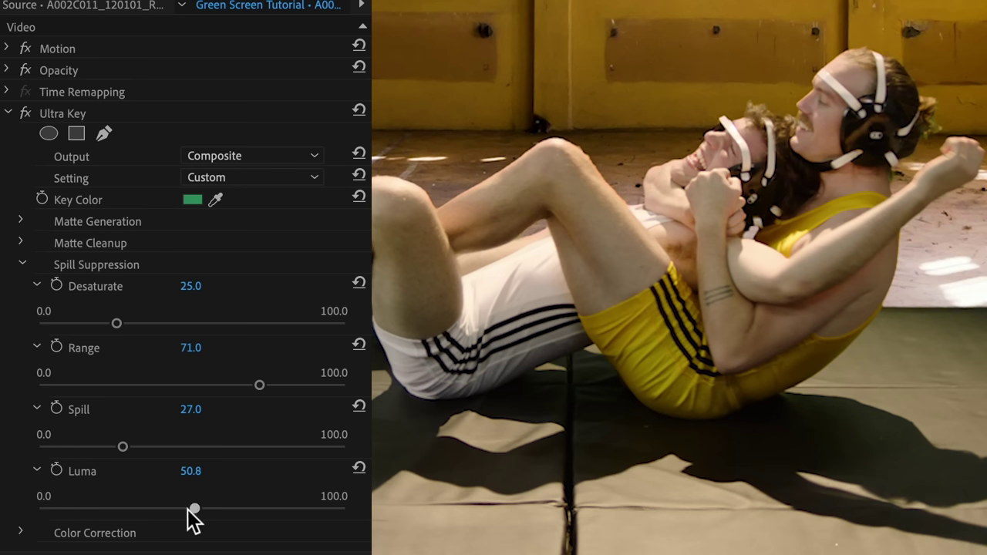
drag(193, 511, 308, 530)
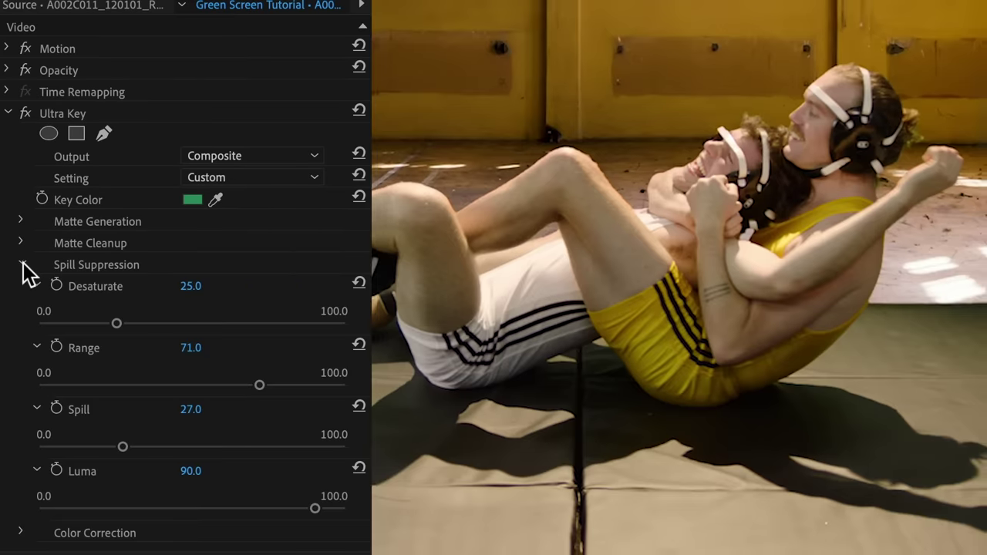
click(23, 265)
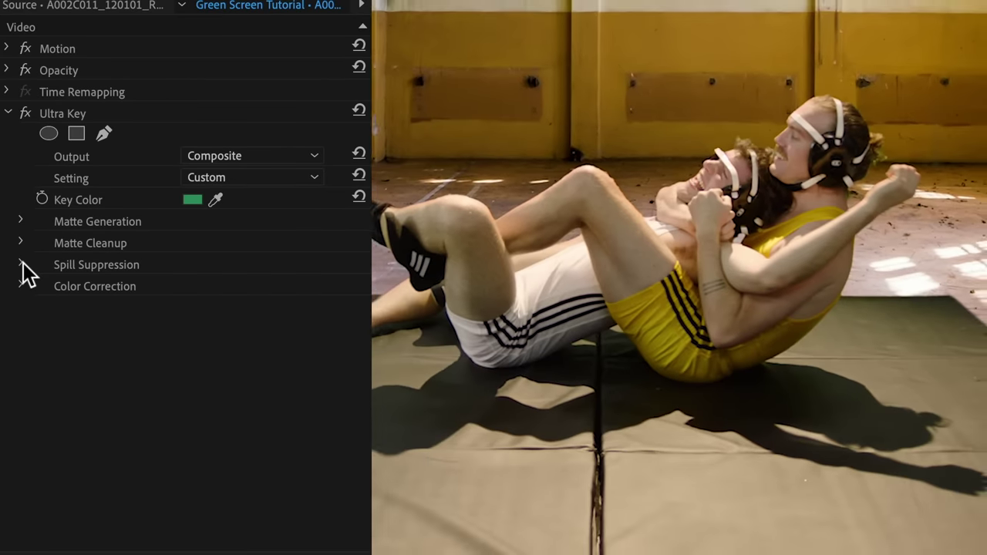
- Copy the first clip and paste its Opacity and Ultra Key attributes onto the other two clips
click(21, 286)
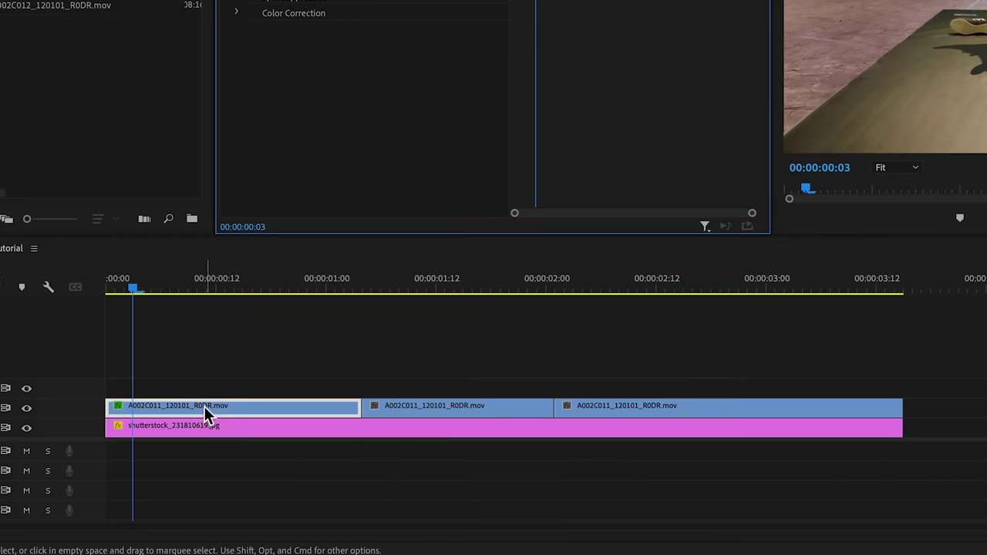
click(204, 406)
key(super+c)
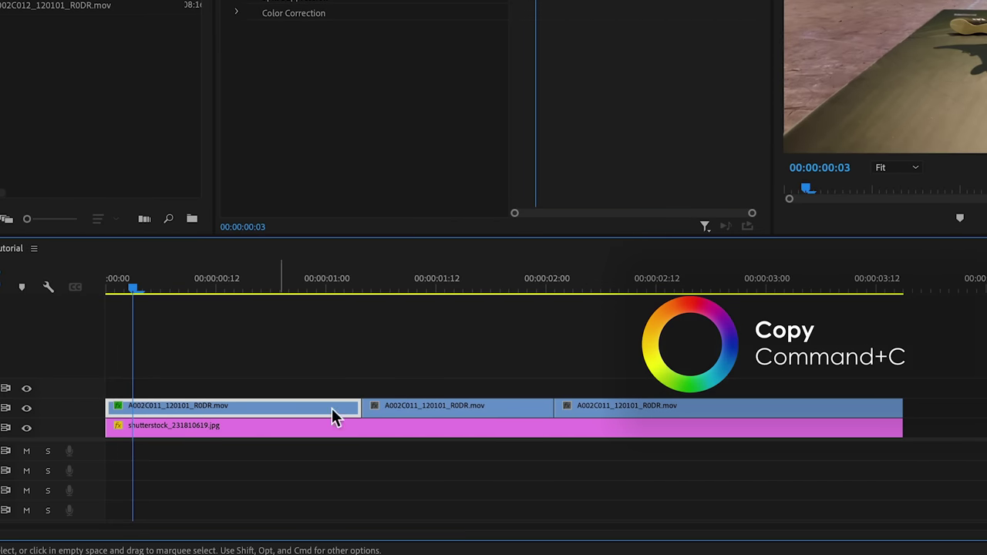
drag(421, 372, 644, 406)
right_click(644, 407)
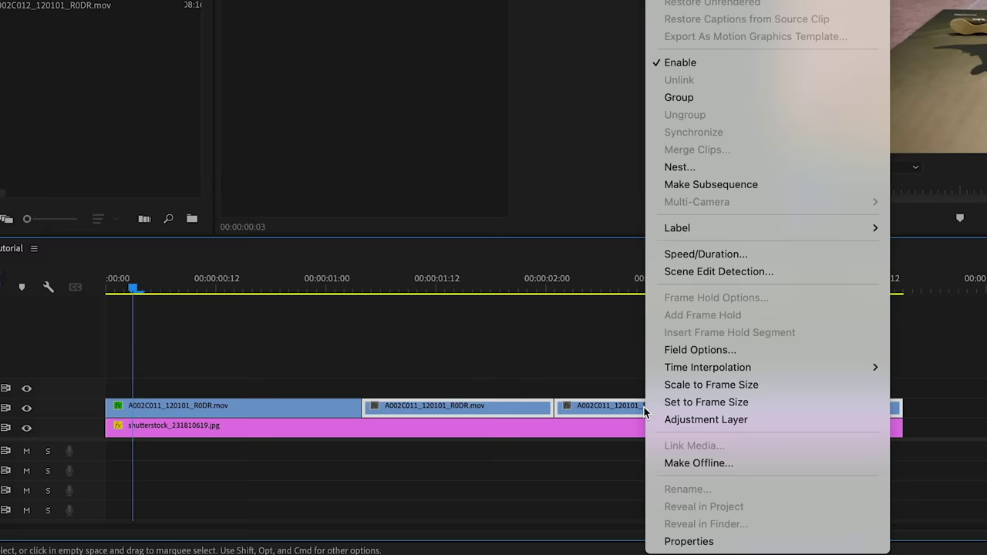
click(678, 90)
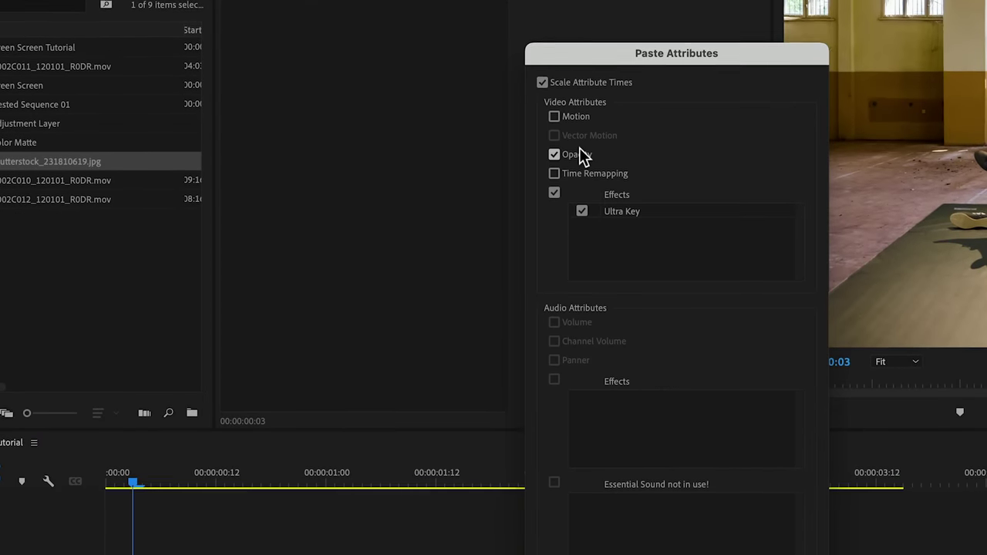
click(787, 515)
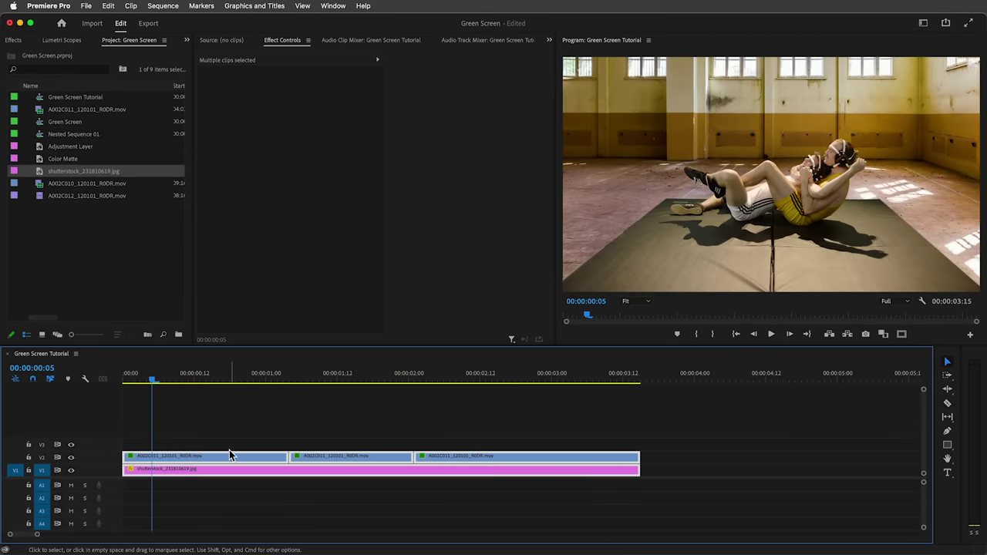
right_click(229, 451)
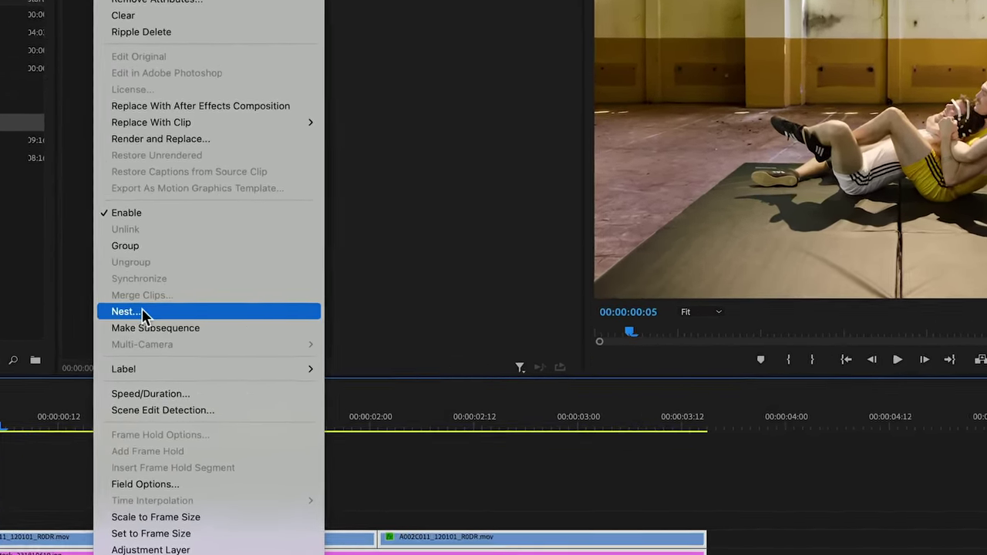
- Nest the selected clips as Nested Sequence 02
click(125, 311)
click(524, 312)
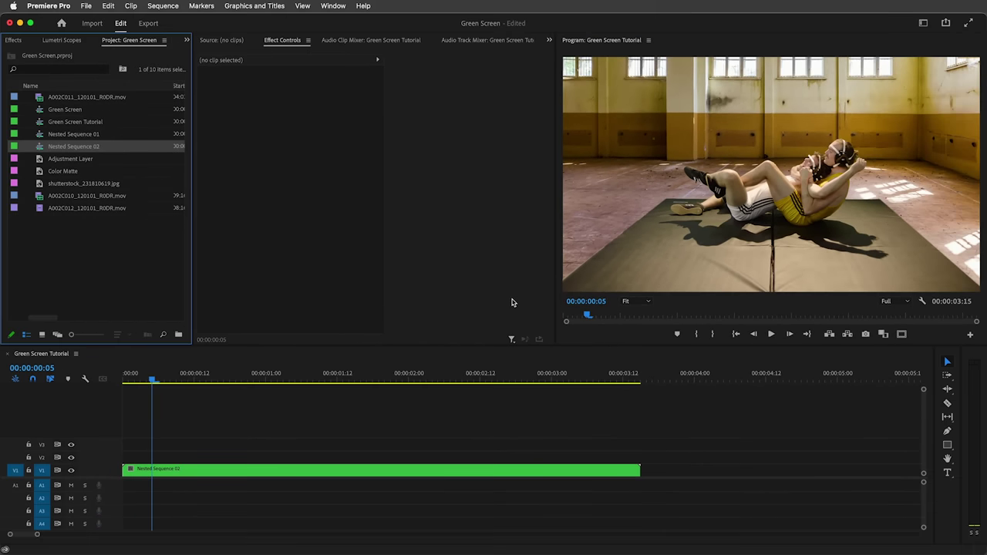
click(198, 469)
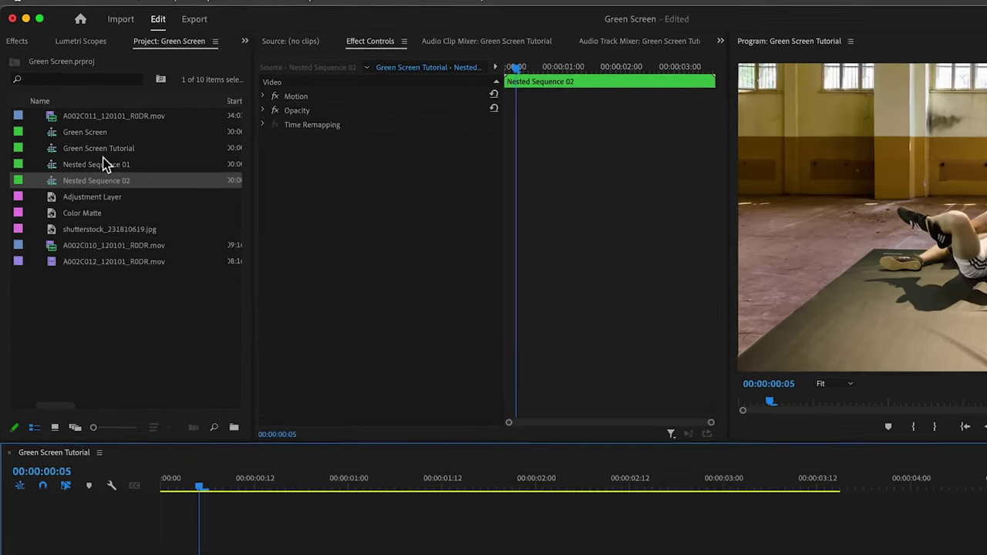
- Apply Cinema Grade to Nested Sequence 02 and open its grading window
click(23, 38)
click(27, 55)
text(c)
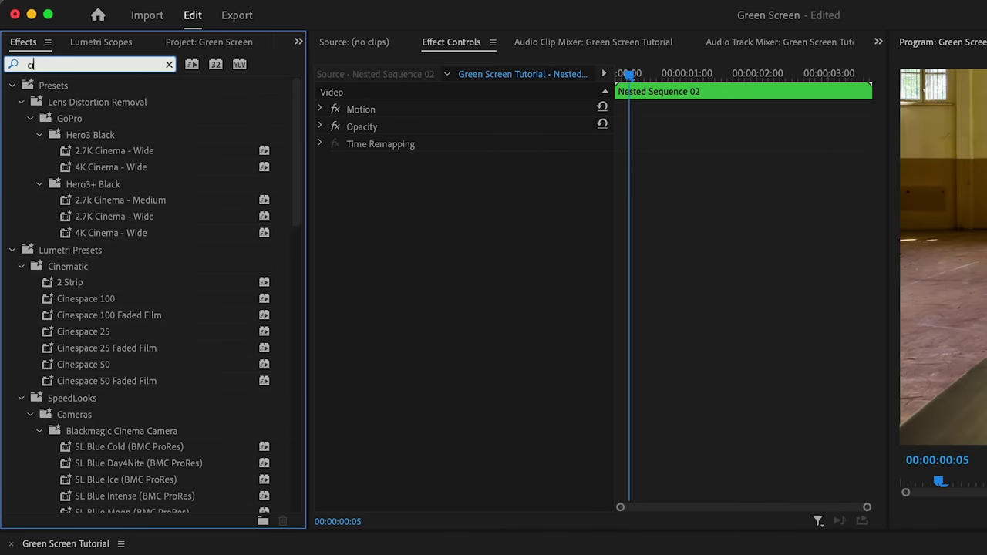
text(inema grade)
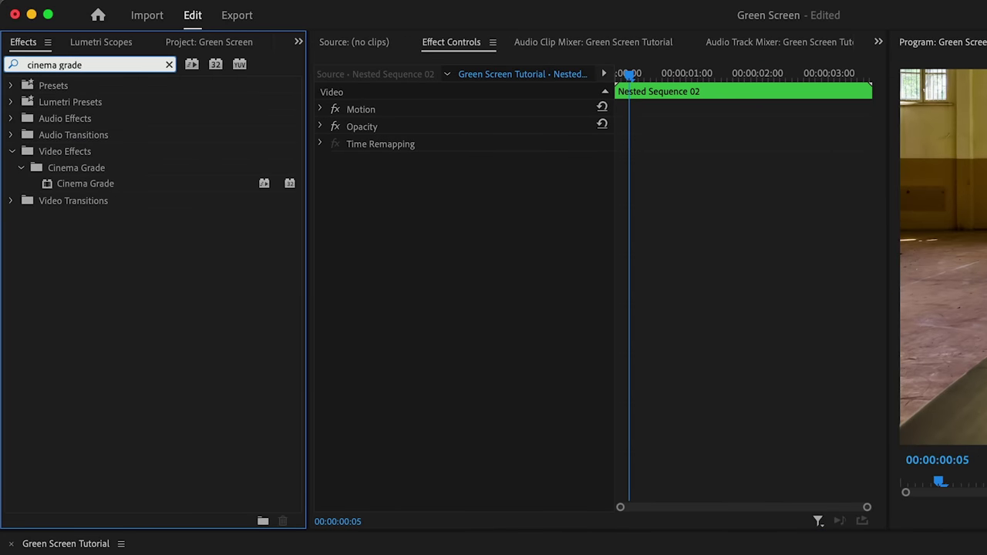
drag(46, 184, 400, 256)
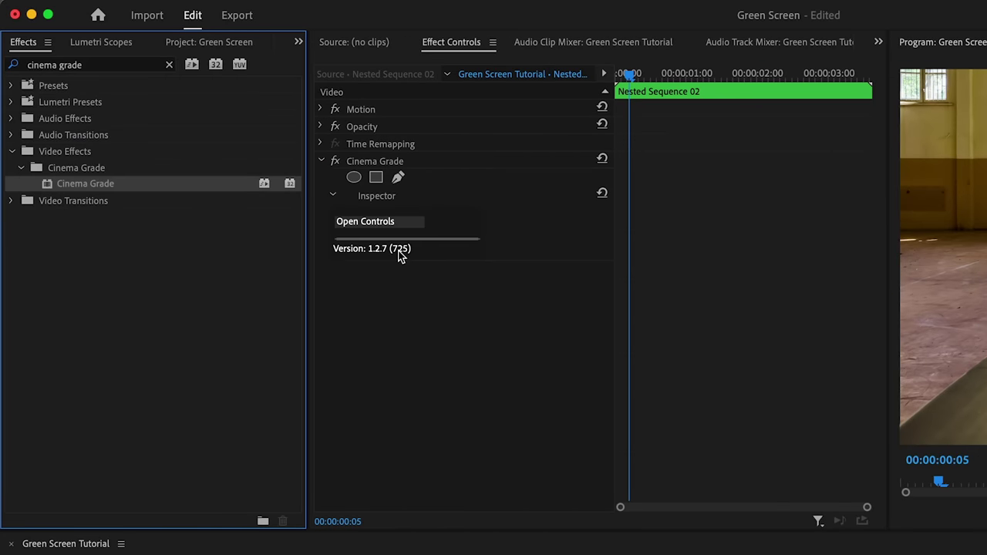
click(397, 220)
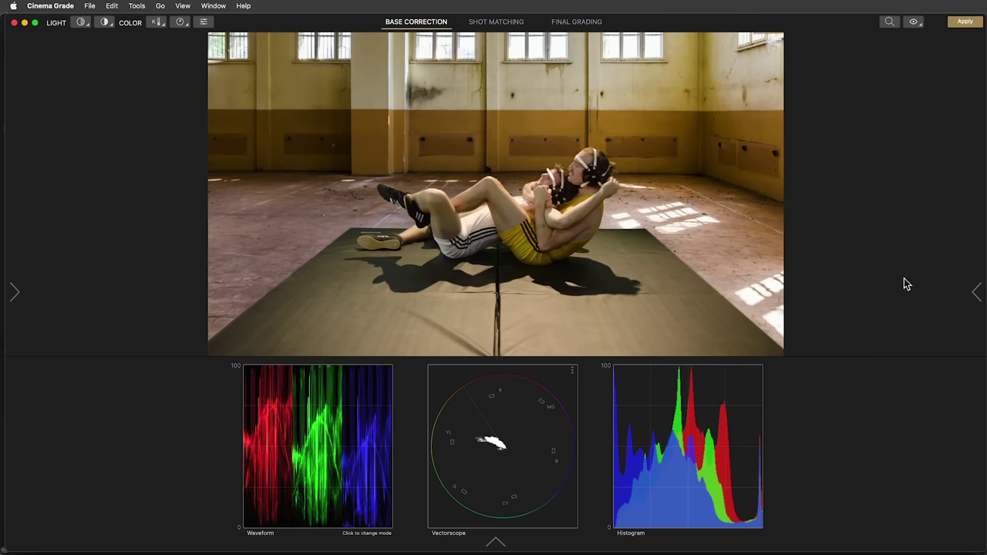
- In Base Correction, set Highlights -43, Midtones 26, Temp 6,931, Tint 30, saturation highlights -46, midtones 56
mouse_move(975, 295)
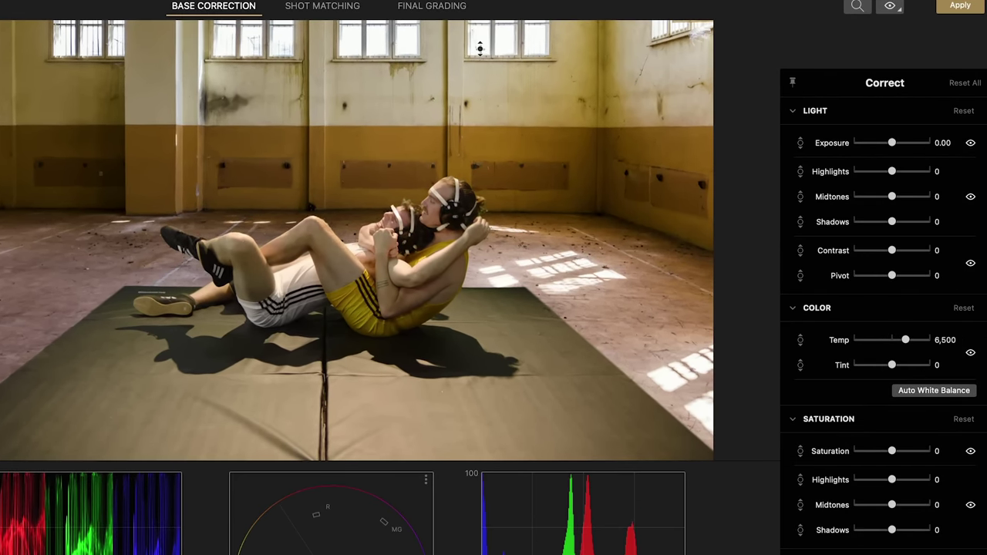
drag(479, 49, 479, 70)
drag(430, 220, 429, 213)
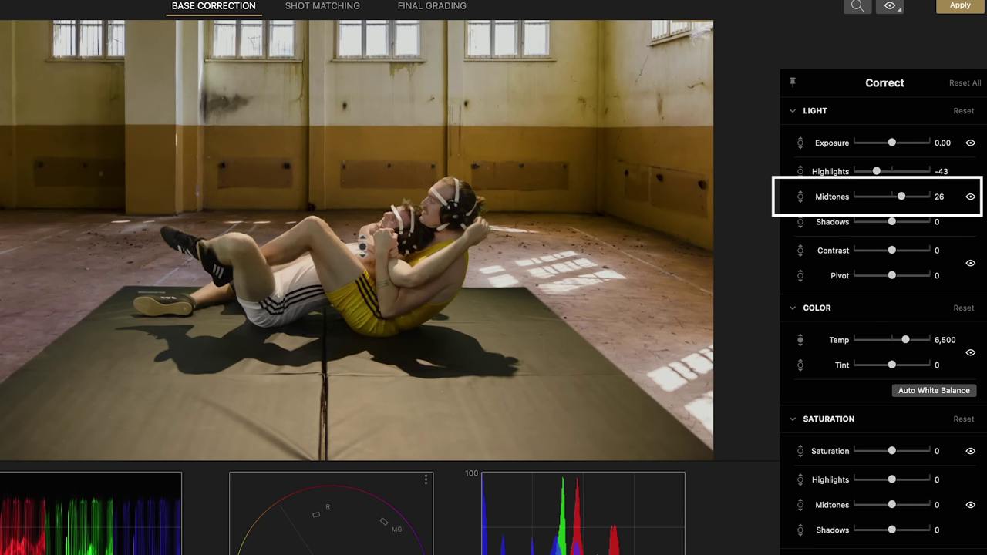
drag(362, 247, 404, 246)
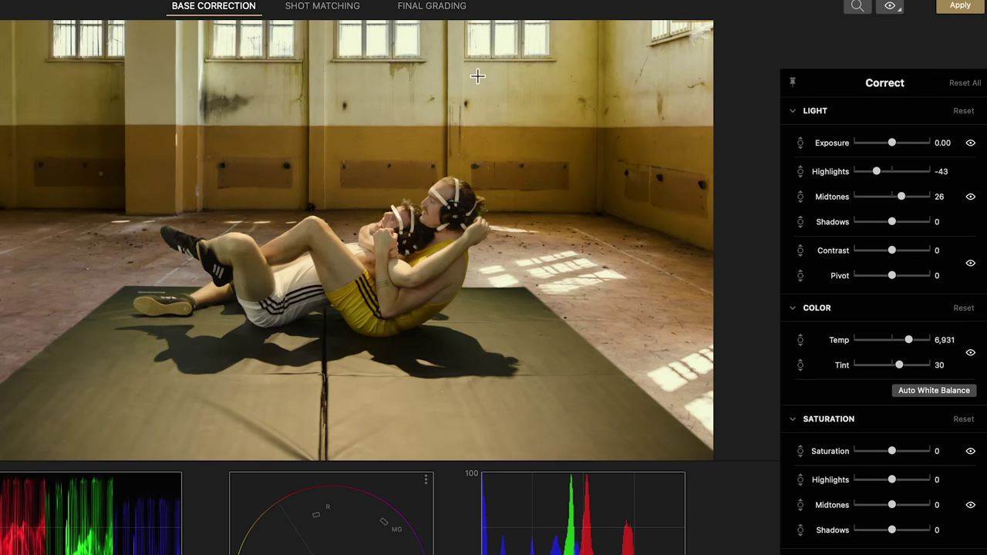
drag(482, 50, 484, 95)
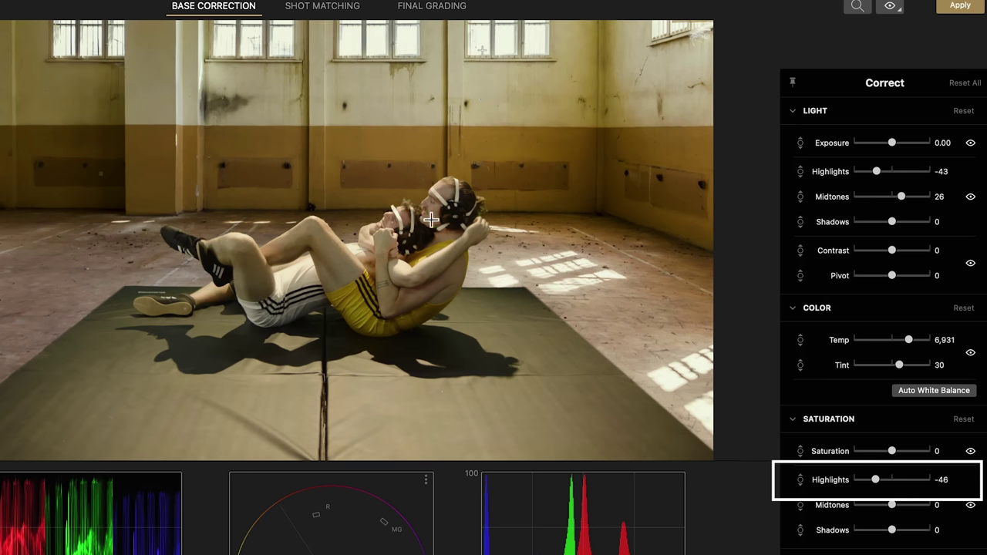
key(Down)
drag(430, 220, 427, 158)
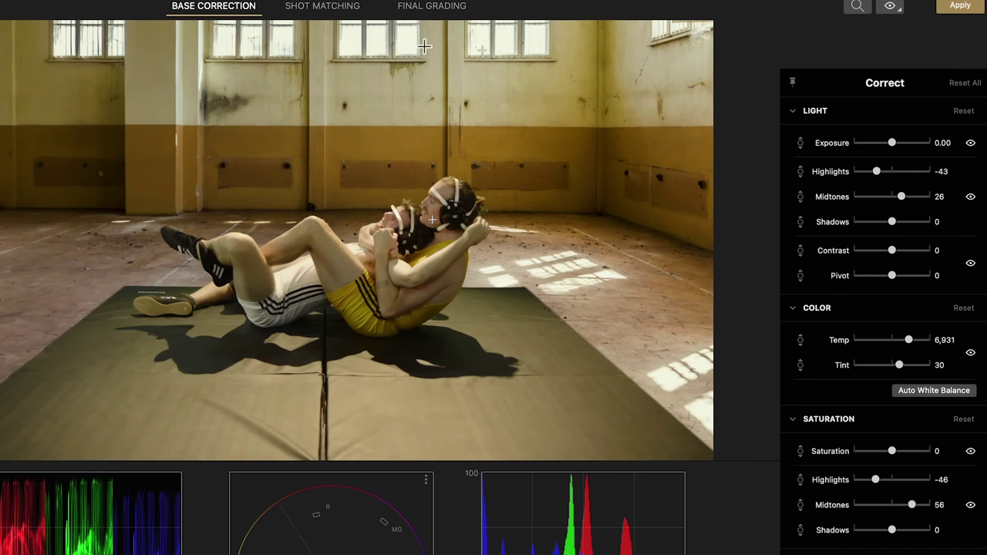
- In Final Grading, choose and apply the 3 Strip preset look
click(428, 10)
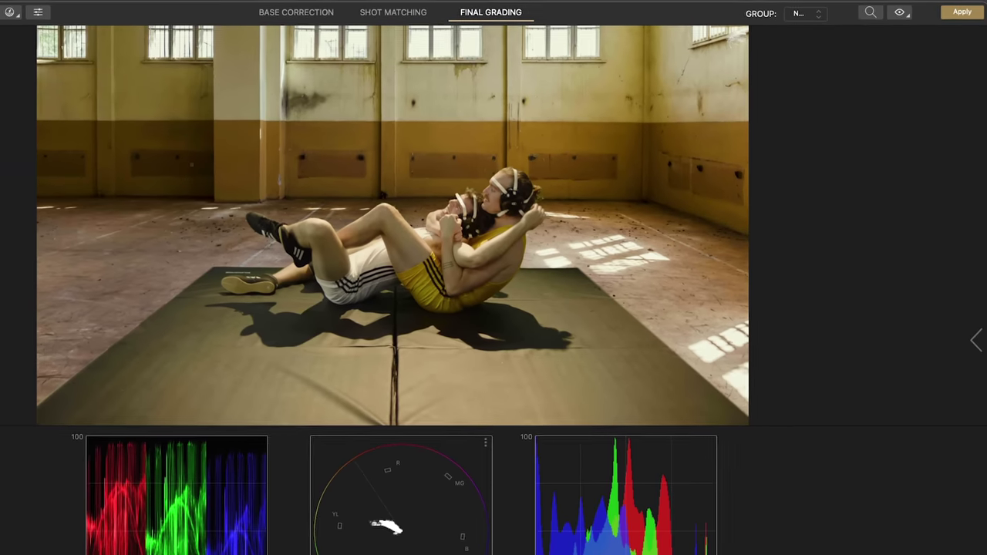
mouse_move(15, 293)
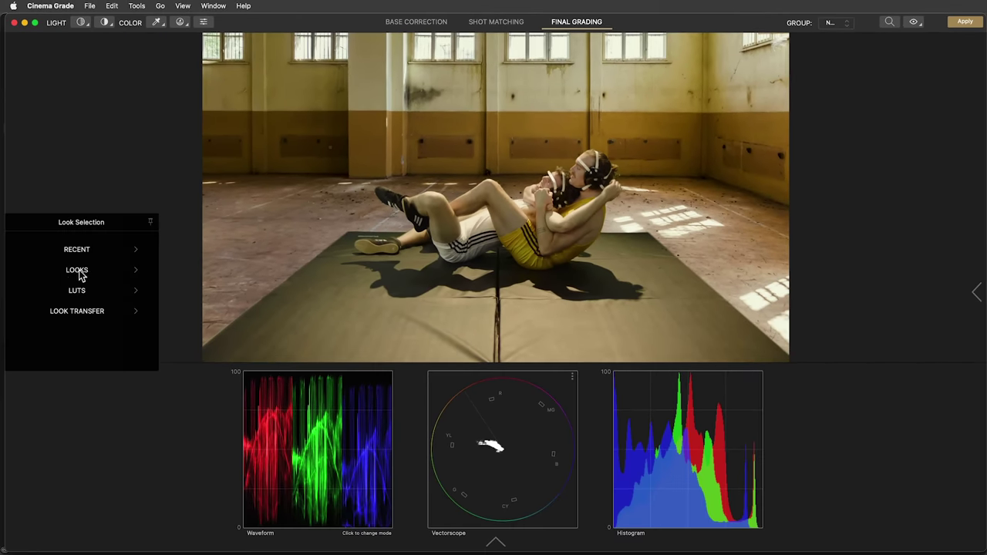
click(77, 270)
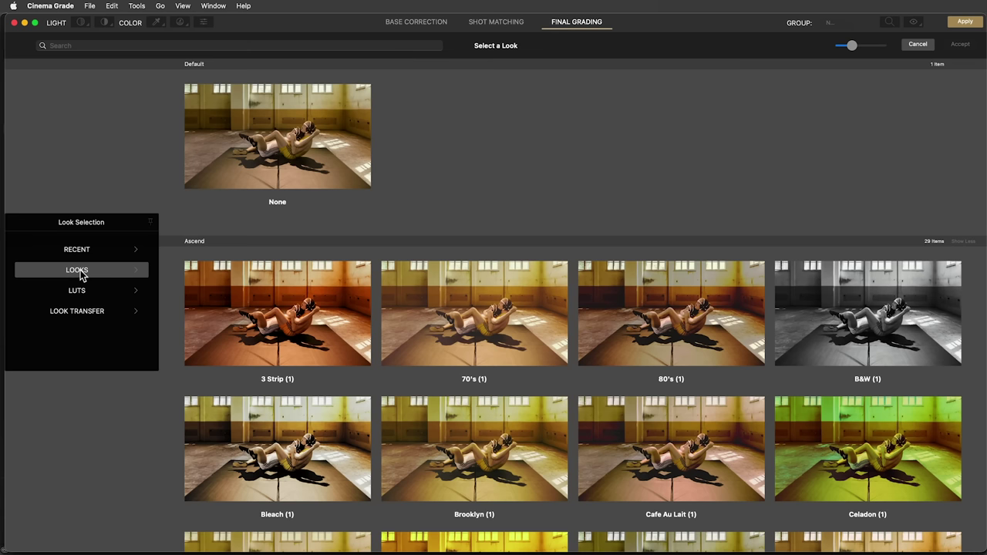
click(272, 310)
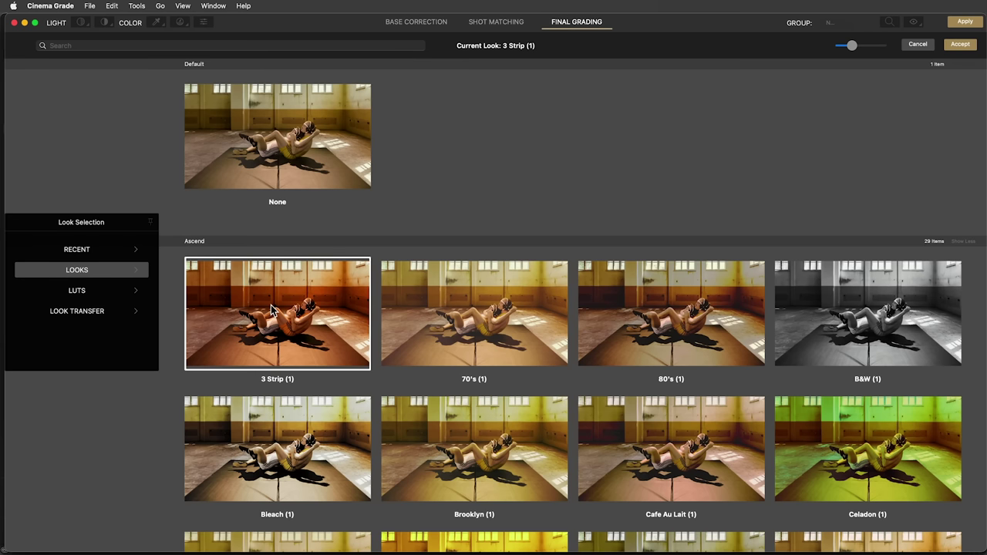
click(961, 45)
- Ease the 3 Strip mix to 71 and set highlights -24, shadows 16, contrast -16, temp 6,086, tint 28
mouse_move(964, 278)
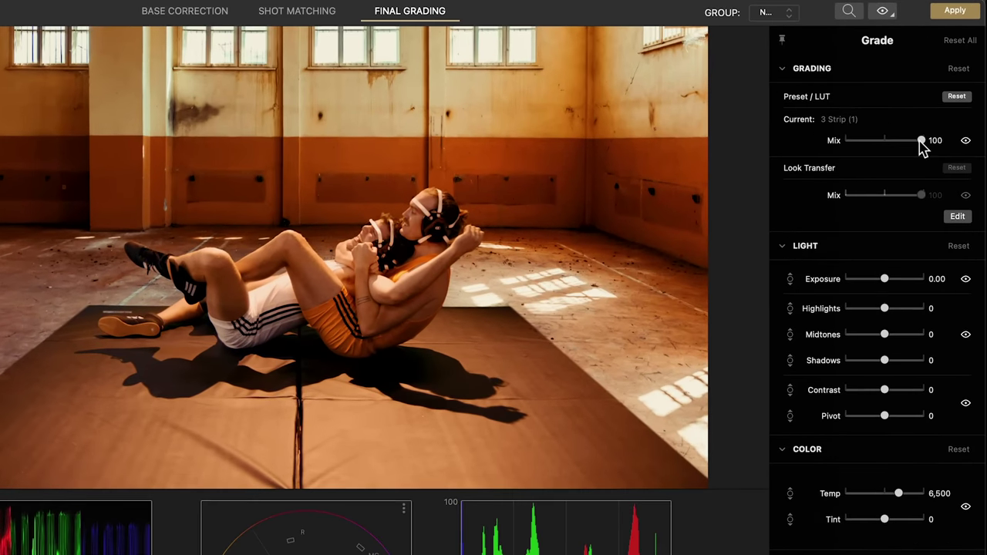
drag(941, 114, 930, 119)
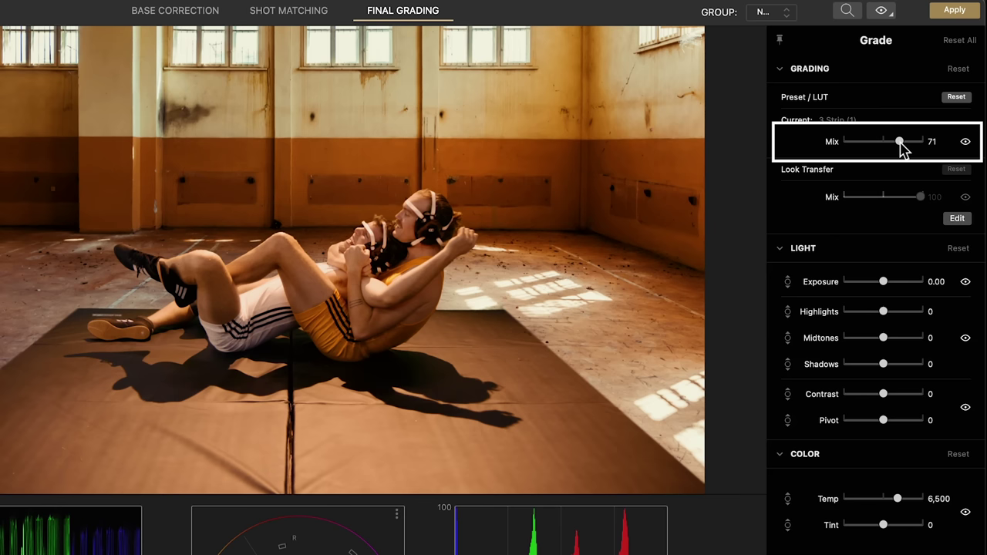
drag(386, 46, 387, 59)
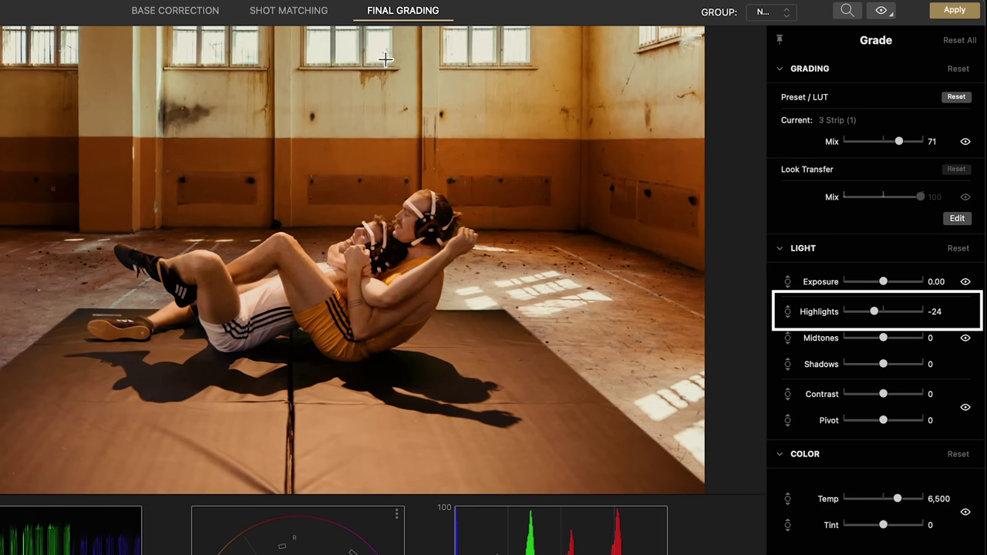
drag(441, 219, 441, 214)
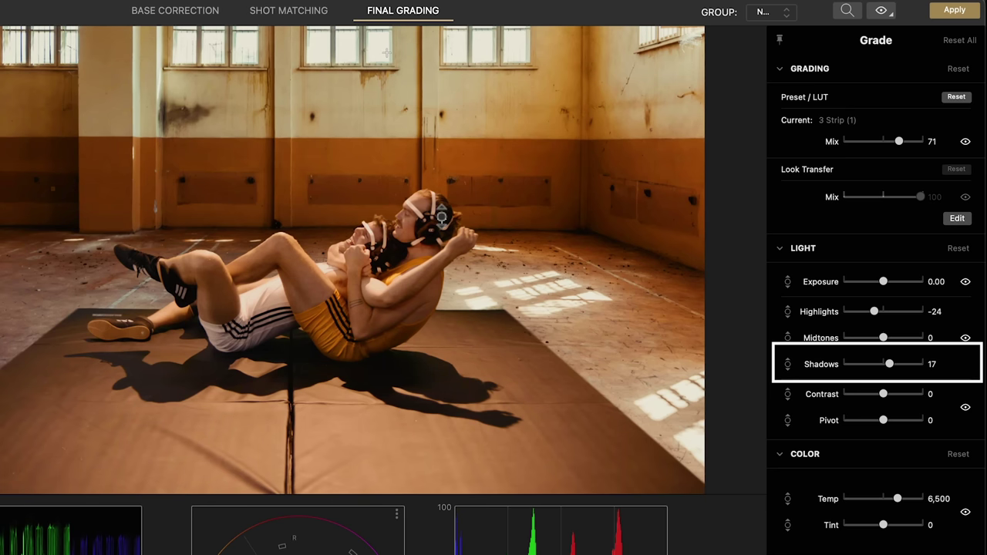
drag(253, 197, 250, 209)
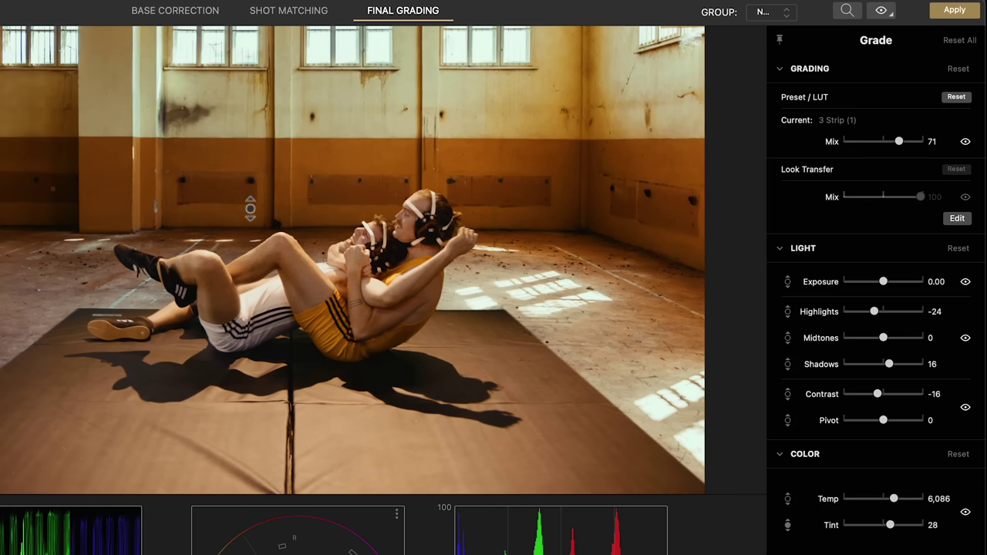
click(943, 14)
- Apply the Cinema Grade changes, quit the app, and open Nested Sequence 02 with the gym photo selected
click(284, 283)
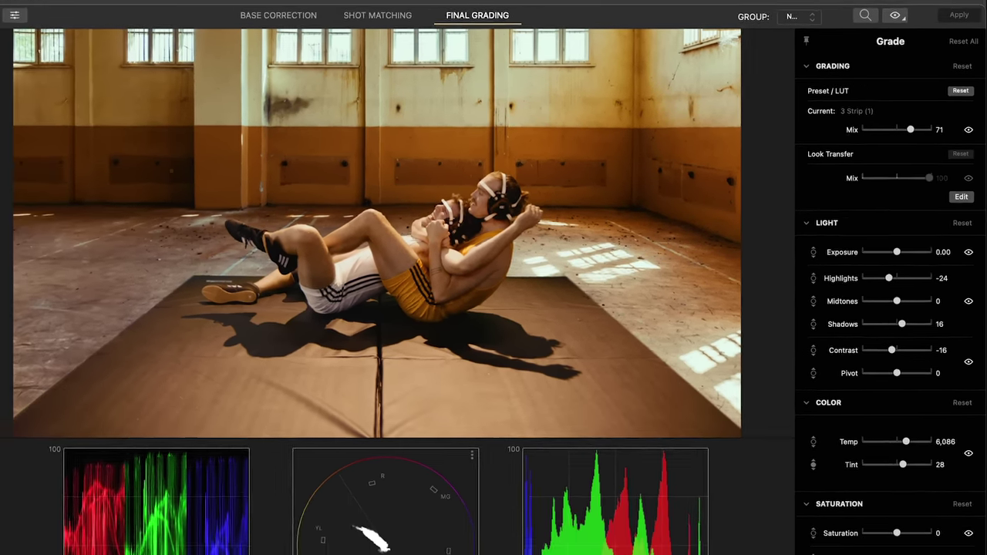
click(50, 6)
click(63, 139)
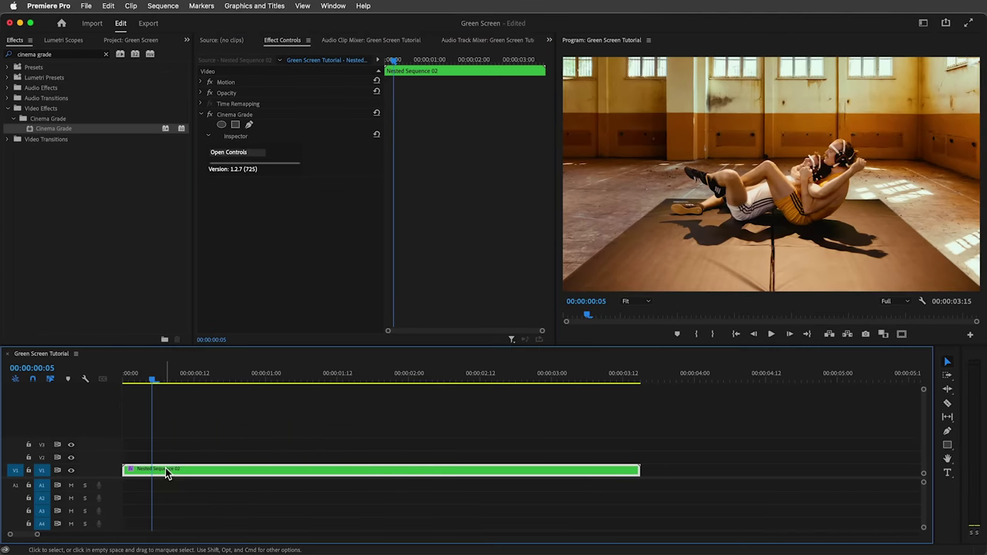
double_click(165, 469)
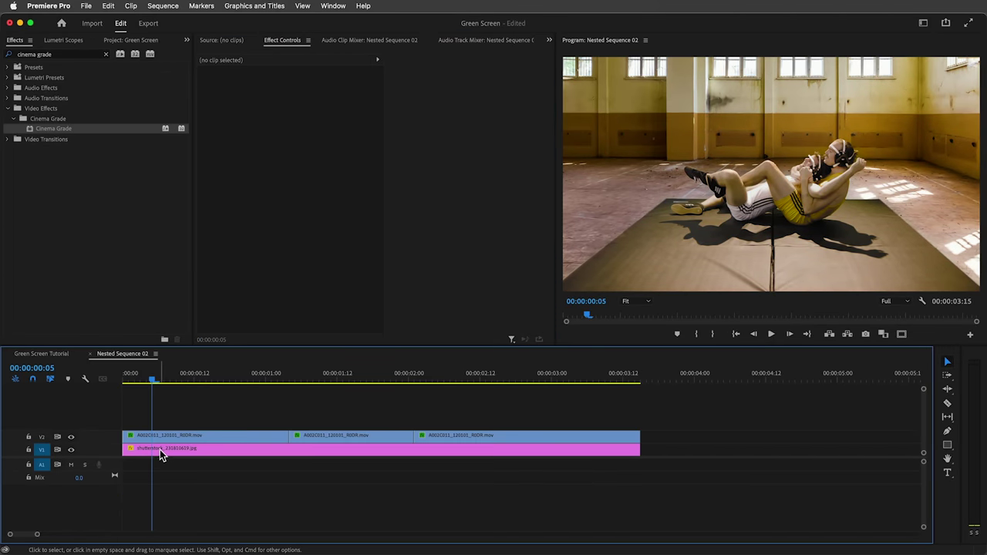
click(159, 449)
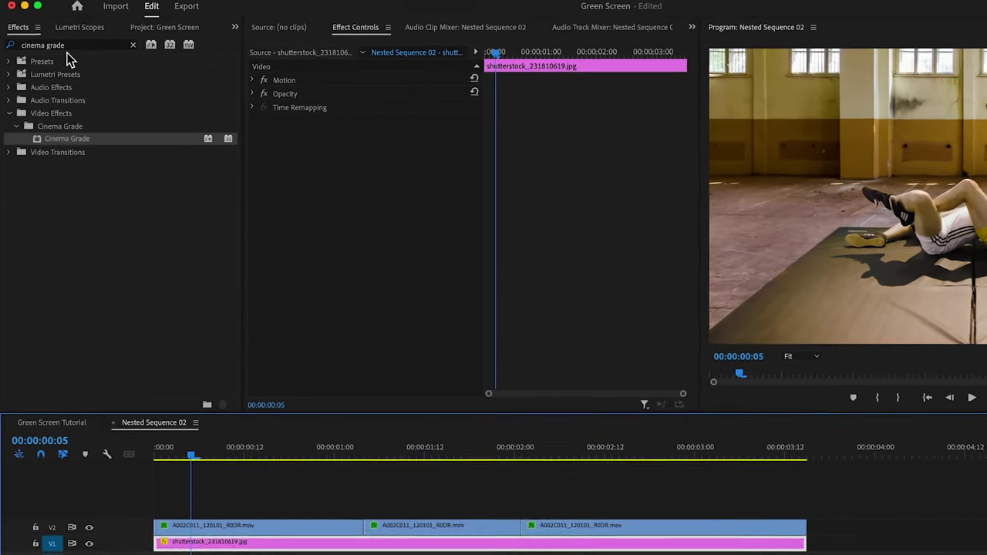
- Add Gaussian Blur to the gym background photo with Blurriness 8
click(12, 54)
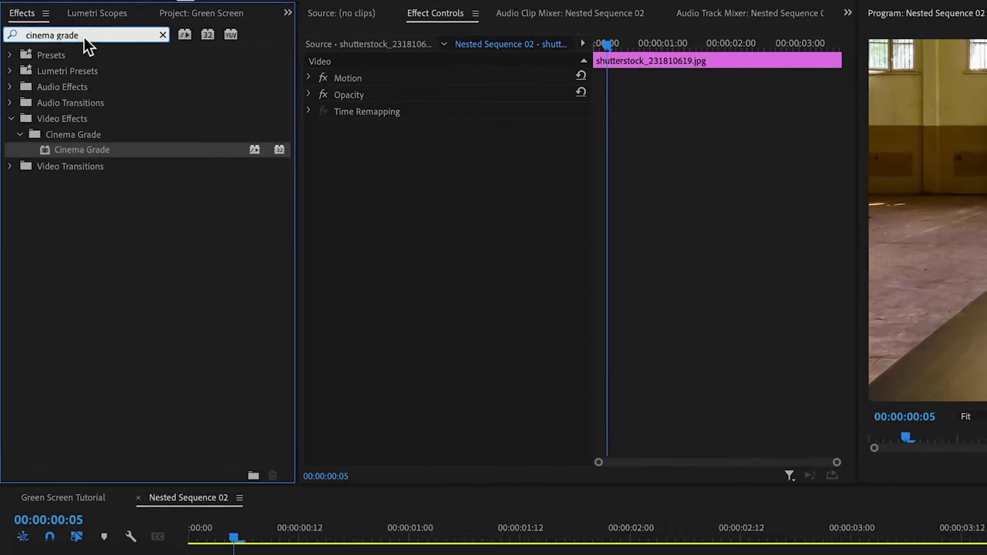
text(gaus)
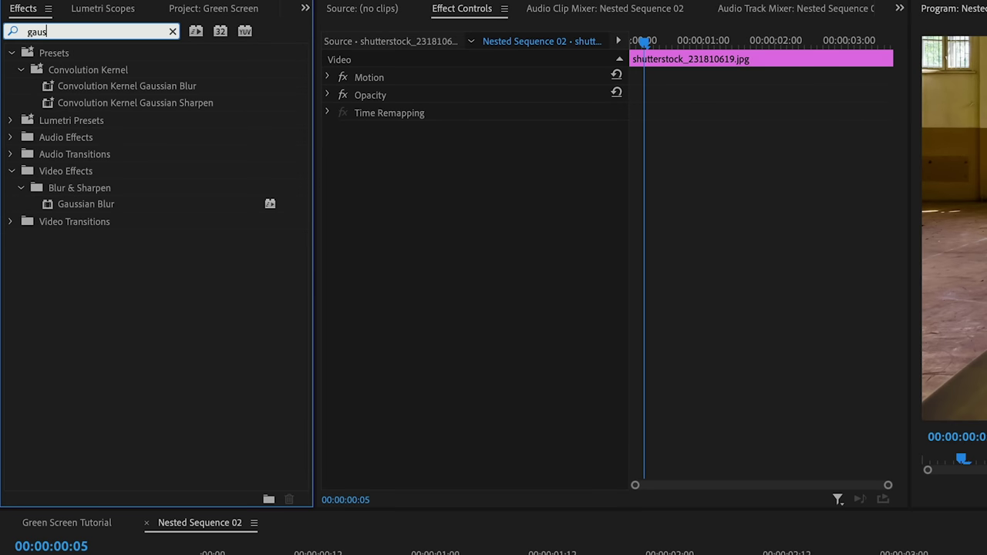
drag(50, 205, 440, 212)
click(409, 171)
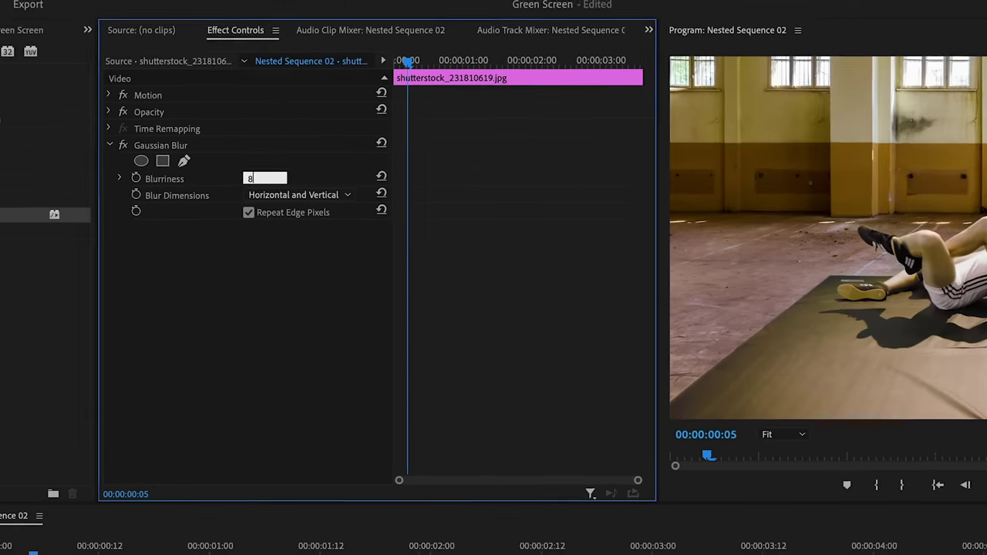
text(8)
key(Return)
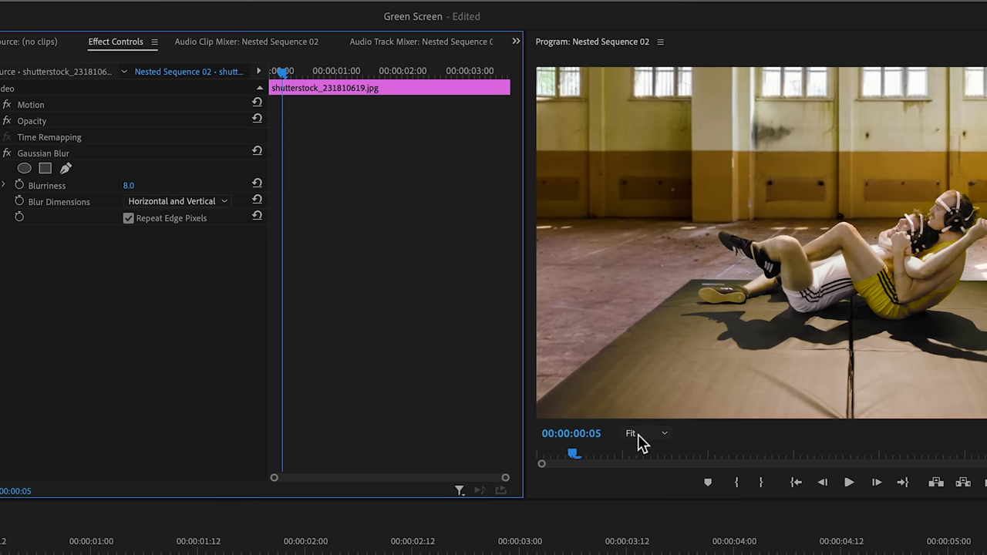
- At 25% monitor zoom, draw a pen mask limiting the blur to the far upper background
click(639, 437)
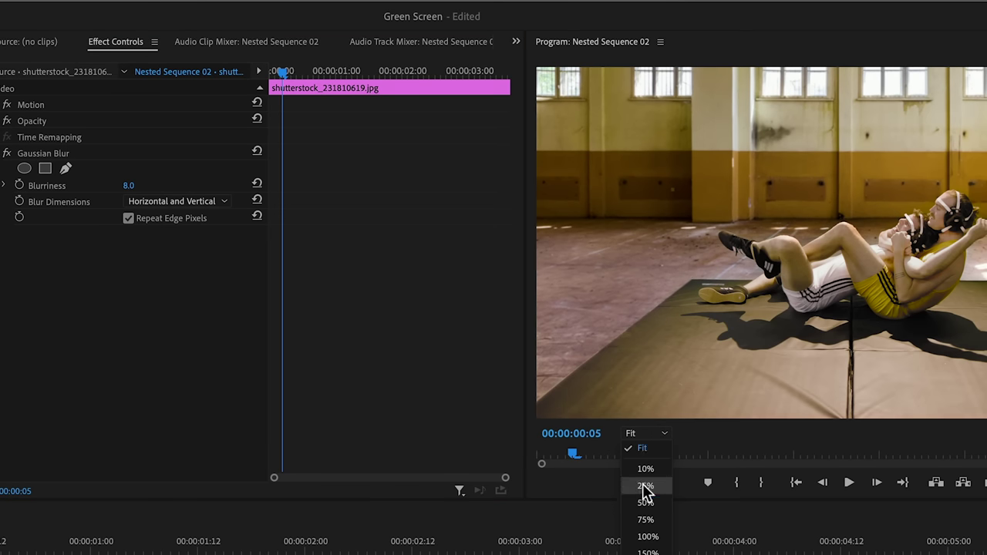
click(644, 486)
click(66, 168)
click(545, 106)
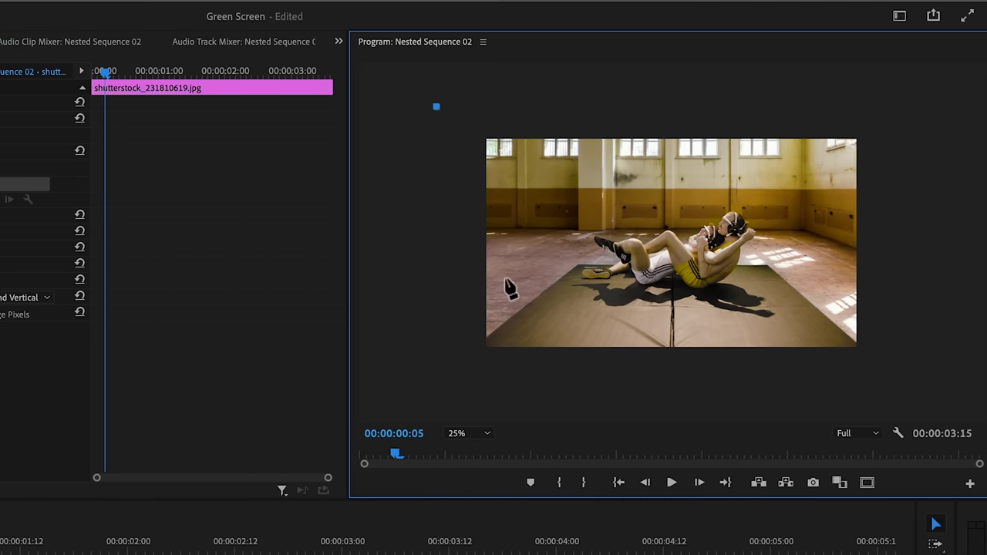
click(440, 280)
click(898, 280)
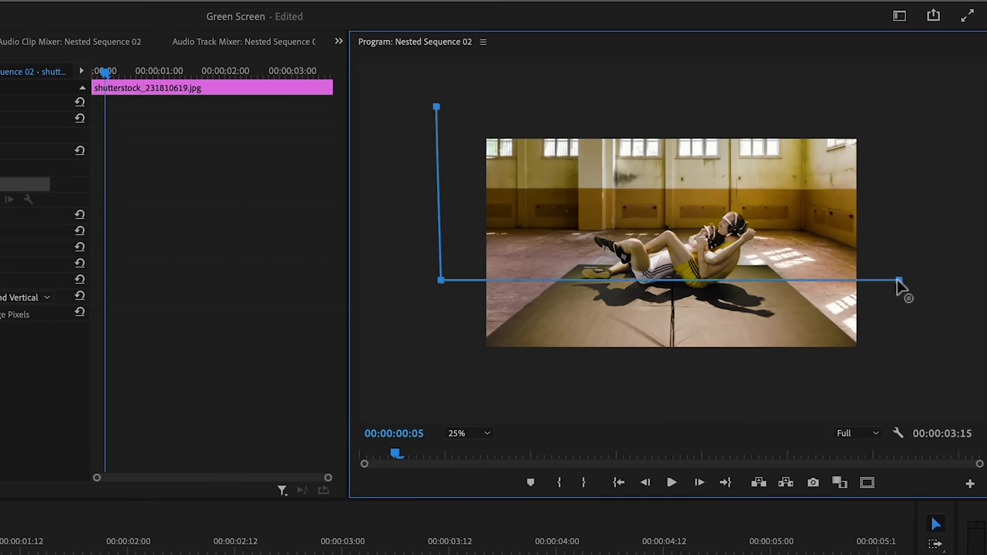
click(893, 108)
click(437, 108)
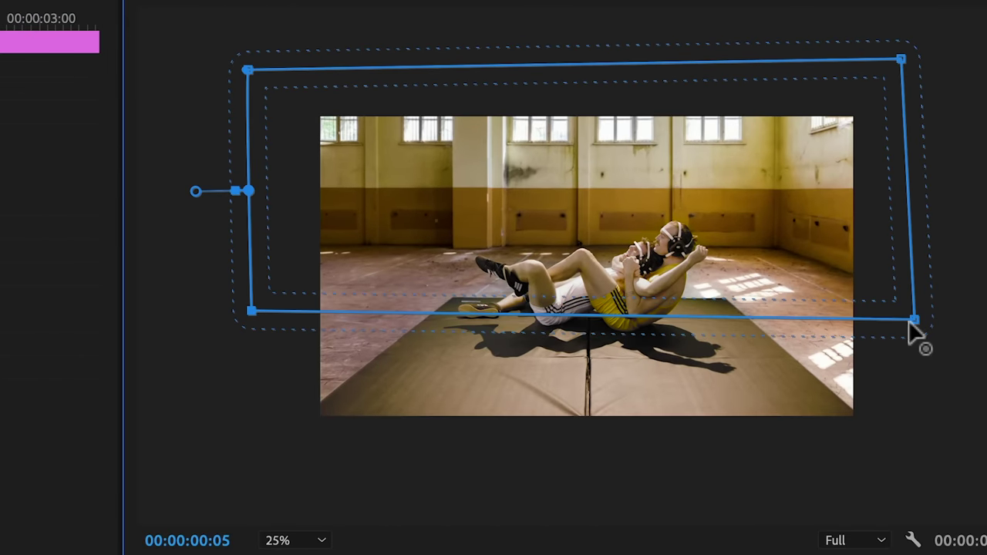
mouse_move(910, 322)
mouse_down()
mouse_move(912, 307)
mouse_move(919, 312)
mouse_up()
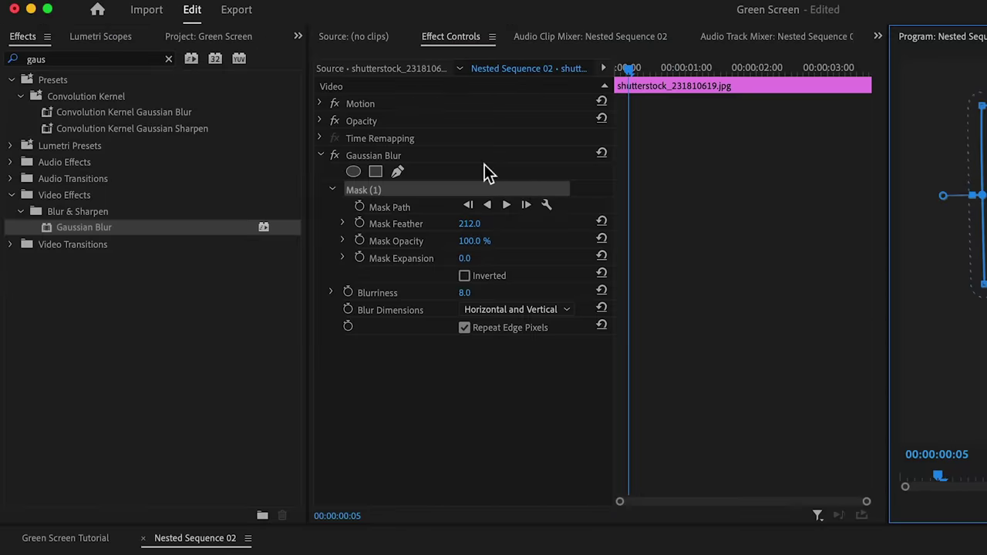
- Create an adjustment layer, place it above the clips on V3, and trim it to end with them
click(223, 38)
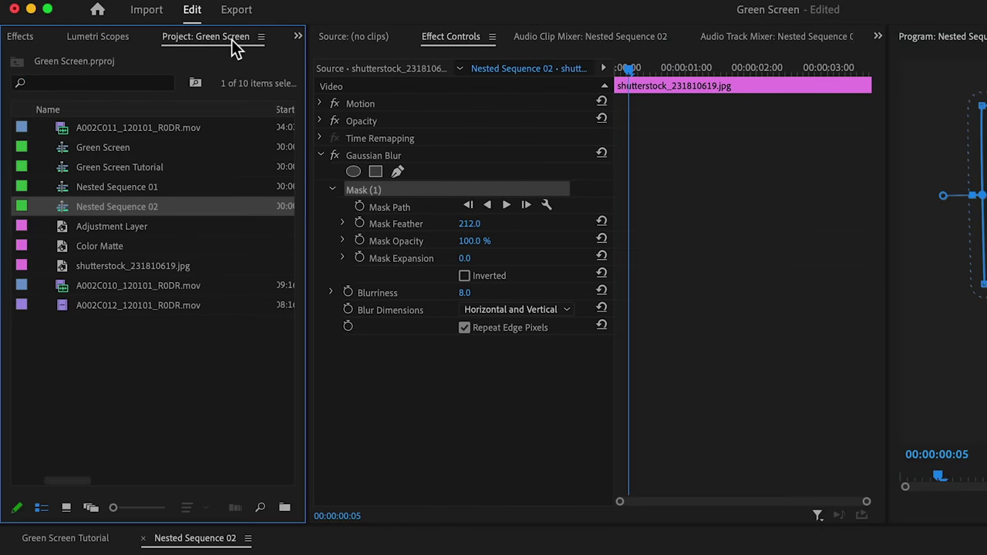
right_click(131, 361)
mouse_move(168, 444)
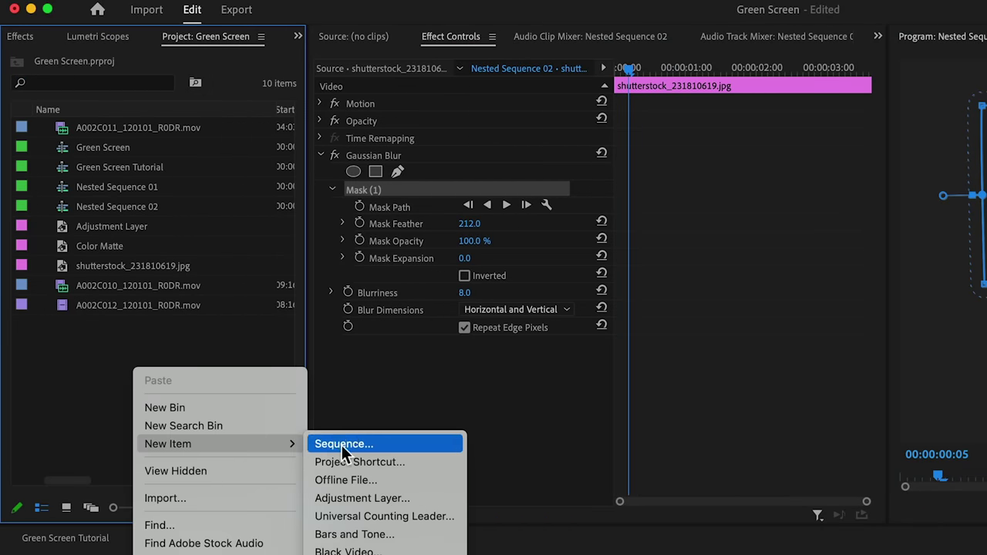
click(363, 498)
click(880, 495)
drag(62, 246, 220, 554)
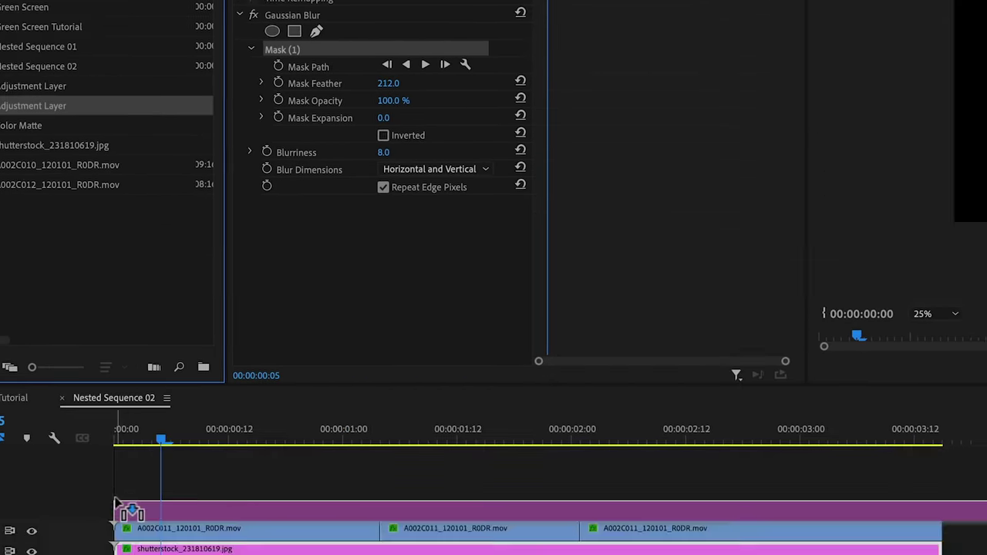
click(691, 554)
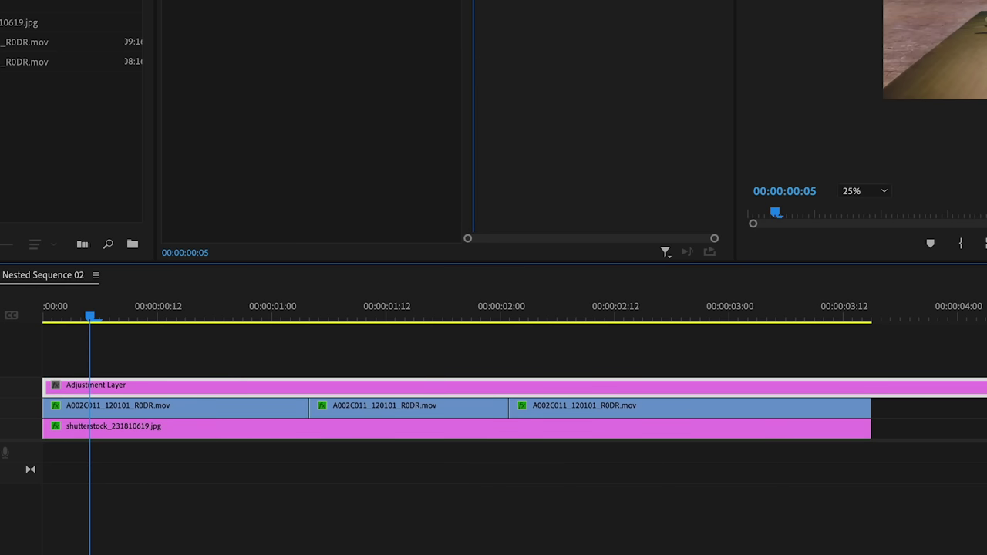
drag(956, 386, 862, 381)
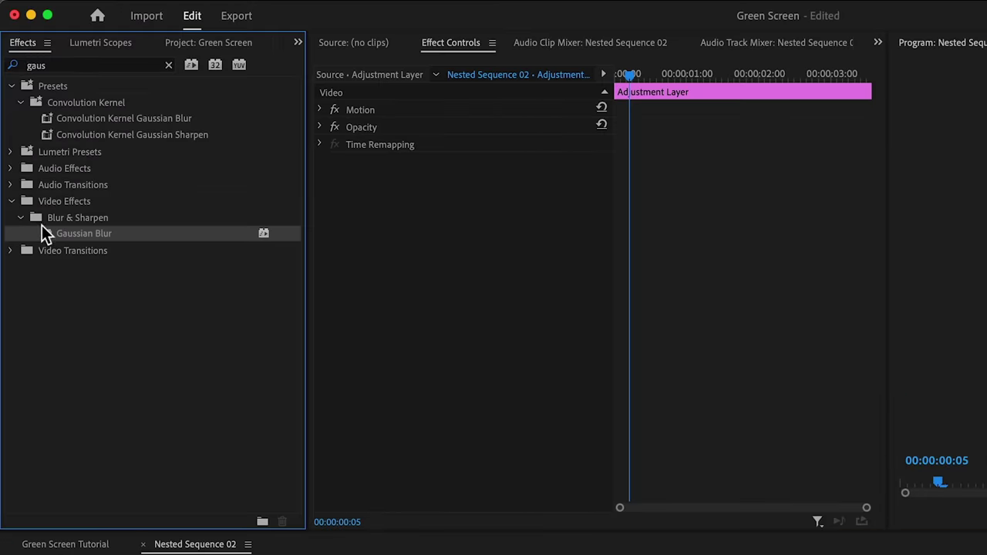
- Give the adjustment layer Gaussian Blur 16, masked to the bottom foreground with feather 141
drag(231, 278, 407, 258)
click(460, 198)
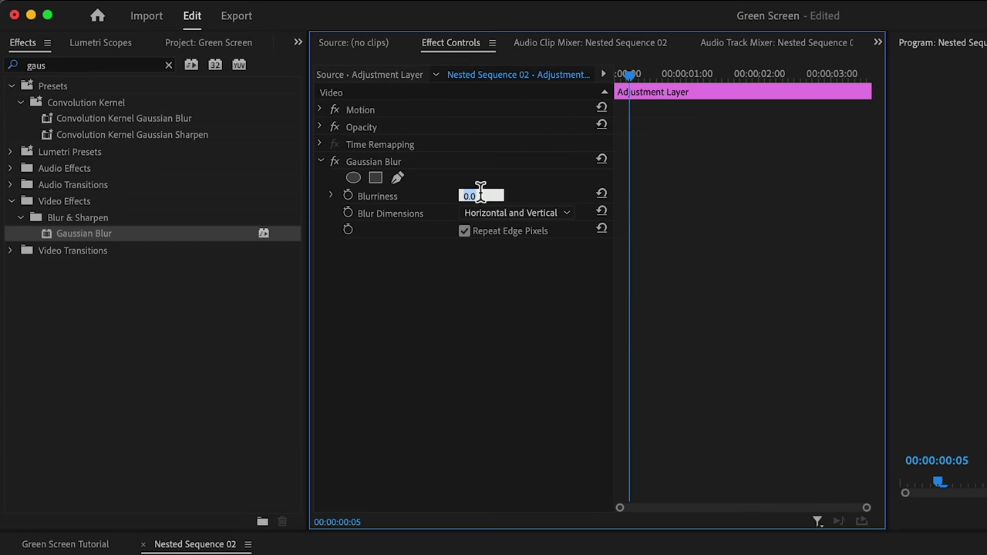
click(397, 178)
click(411, 336)
click(893, 331)
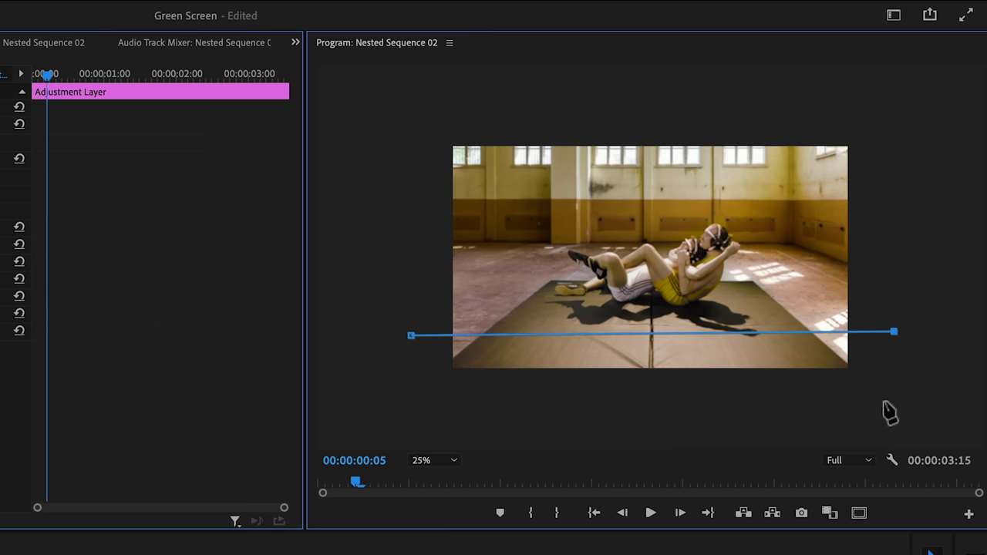
click(413, 406)
click(411, 335)
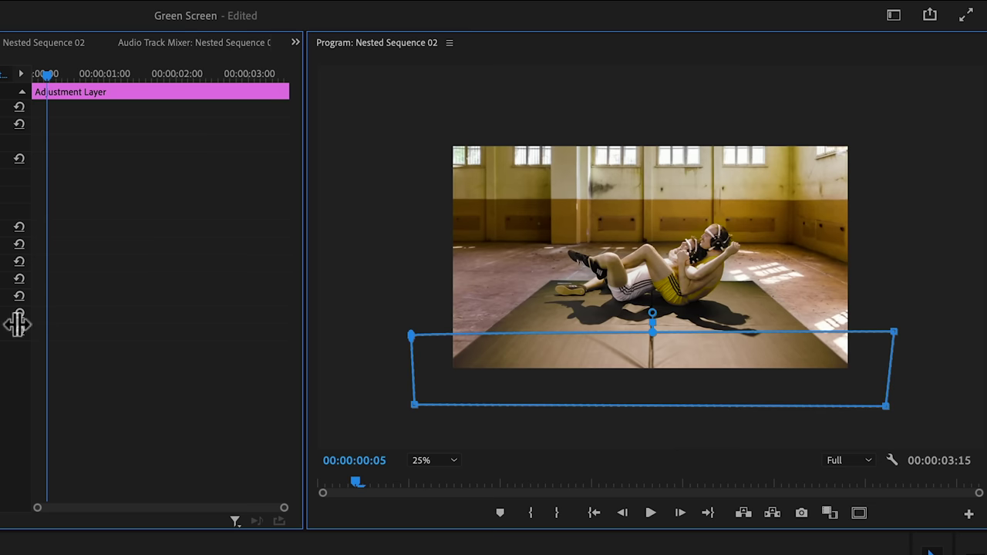
drag(122, 230, 146, 230)
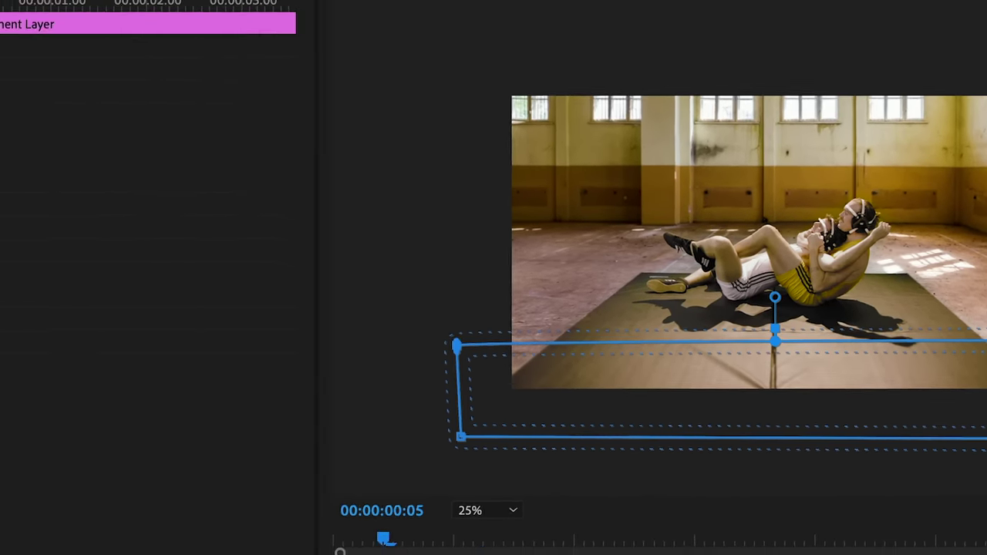
- Add Lumetri Color to the adjustment layer with a pen mask along the wrestlers' shadow and lower foreground
text(lumetri color)
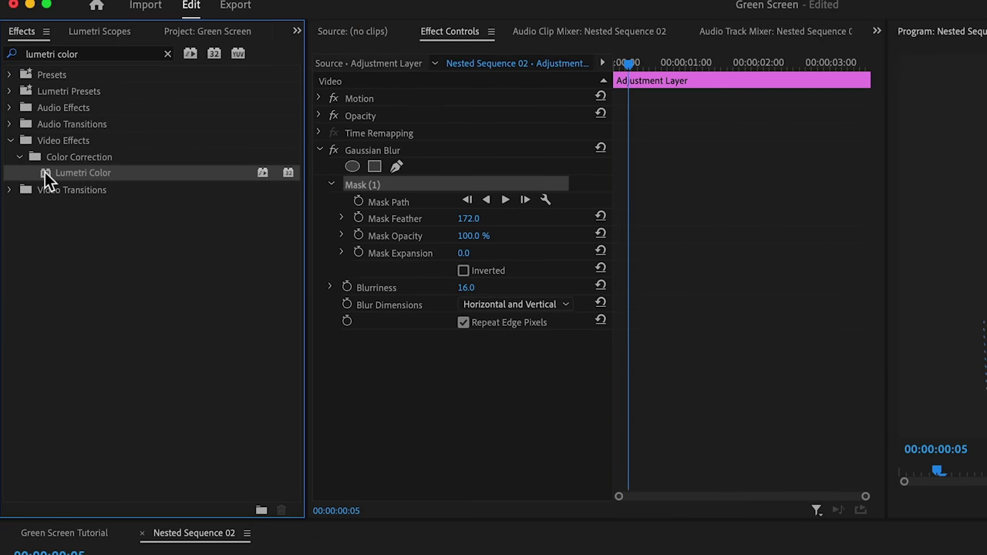
drag(45, 173, 372, 270)
click(318, 150)
click(397, 183)
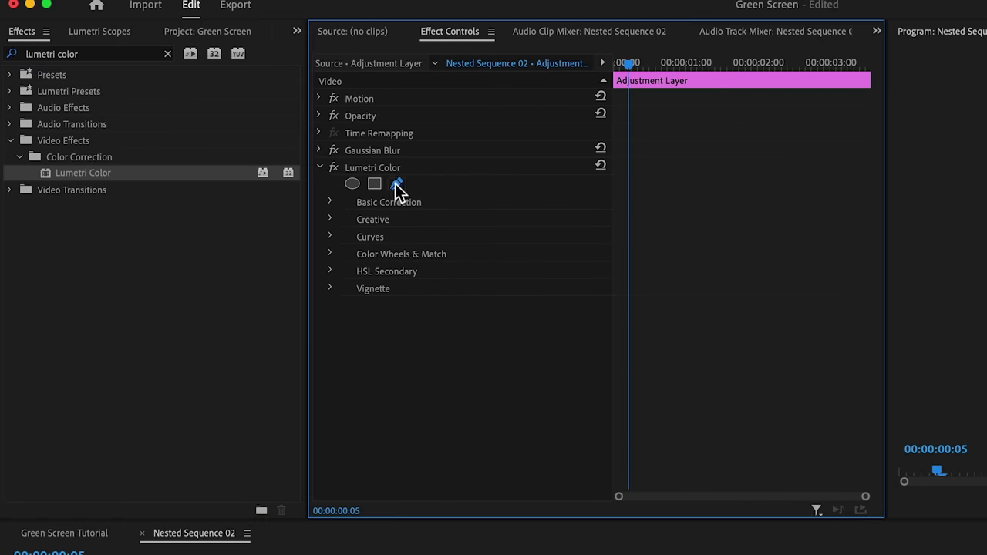
drag(659, 257, 674, 257)
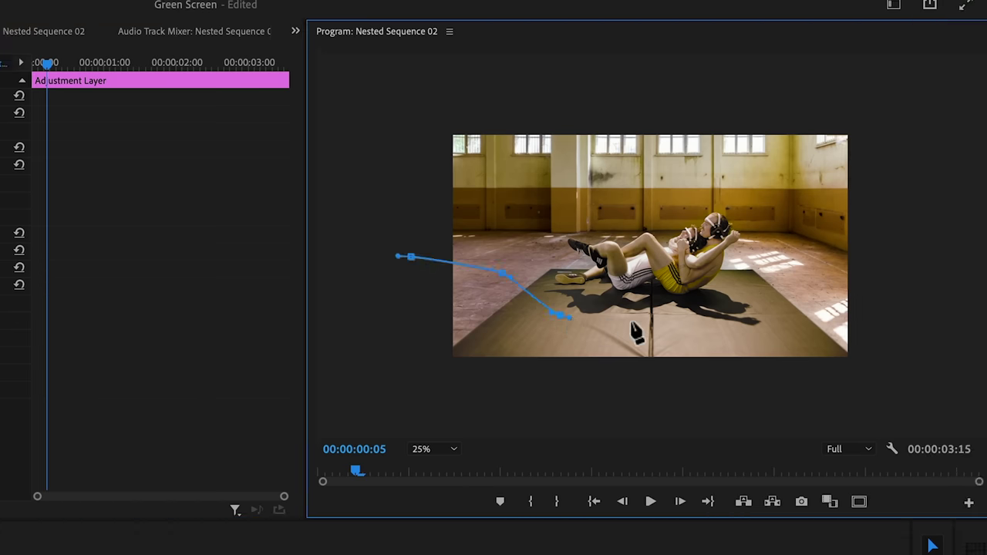
click(892, 408)
click(392, 404)
click(398, 256)
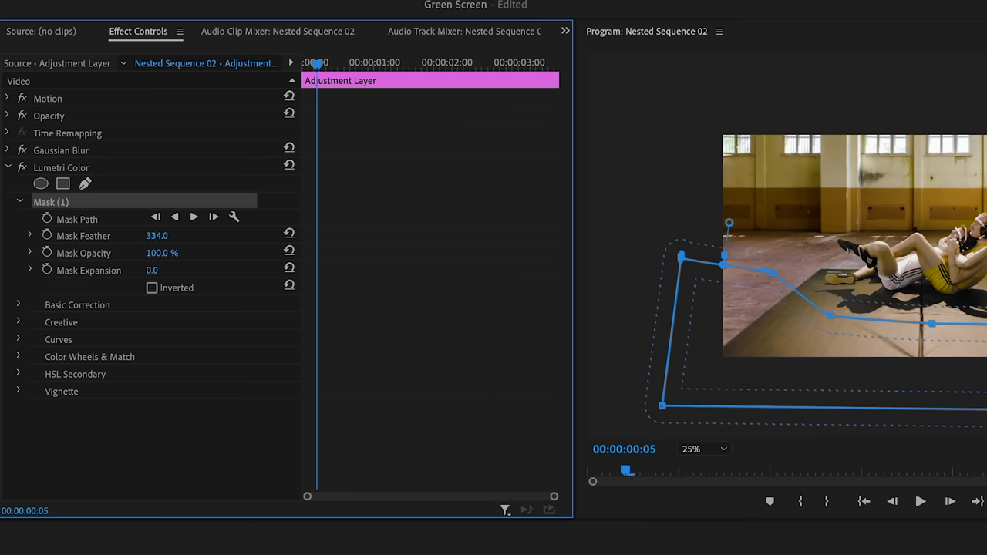
- Lower the Basic Correction Shadows to -49 and set the program monitor to Fit
click(19, 305)
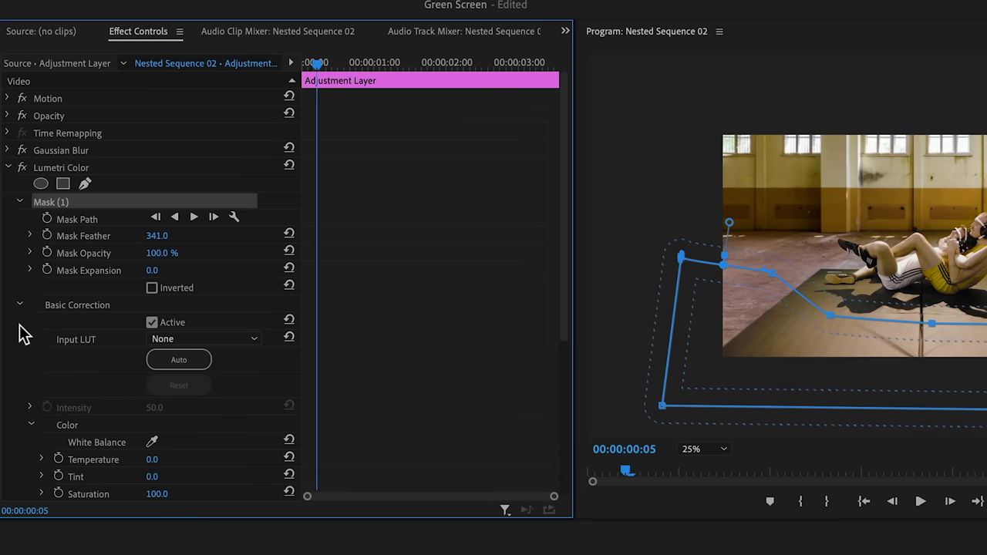
scroll(23, 333, down, 5)
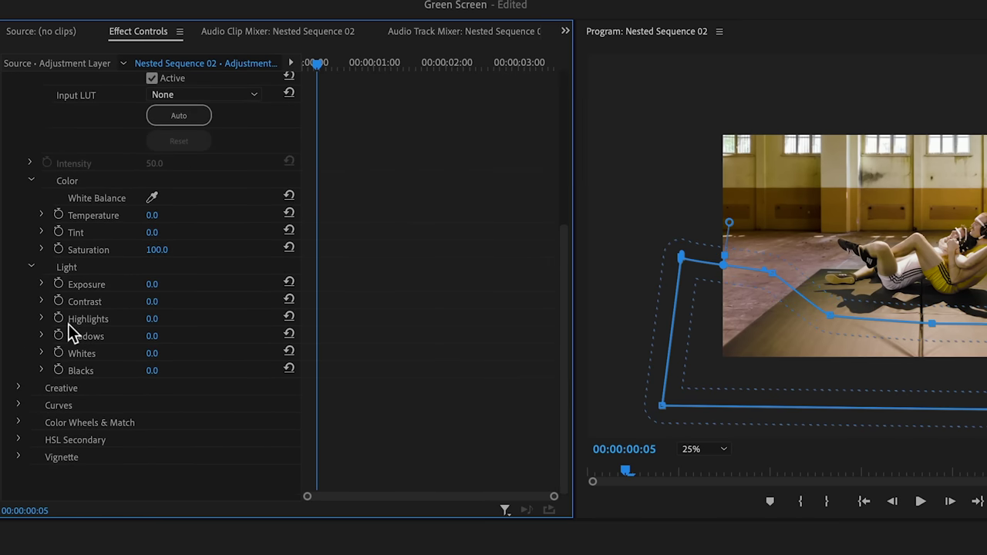
drag(152, 345, 182, 345)
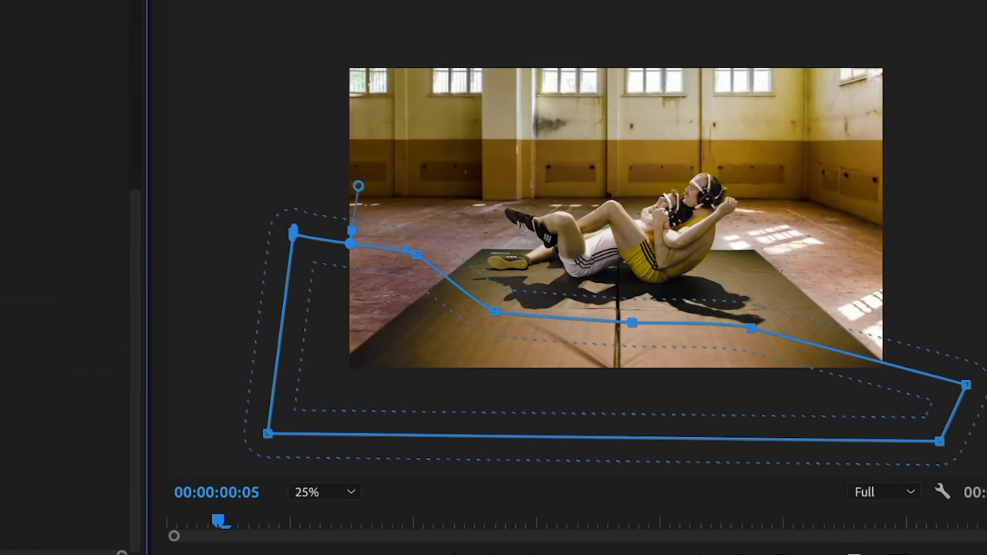
click(307, 491)
click(313, 507)
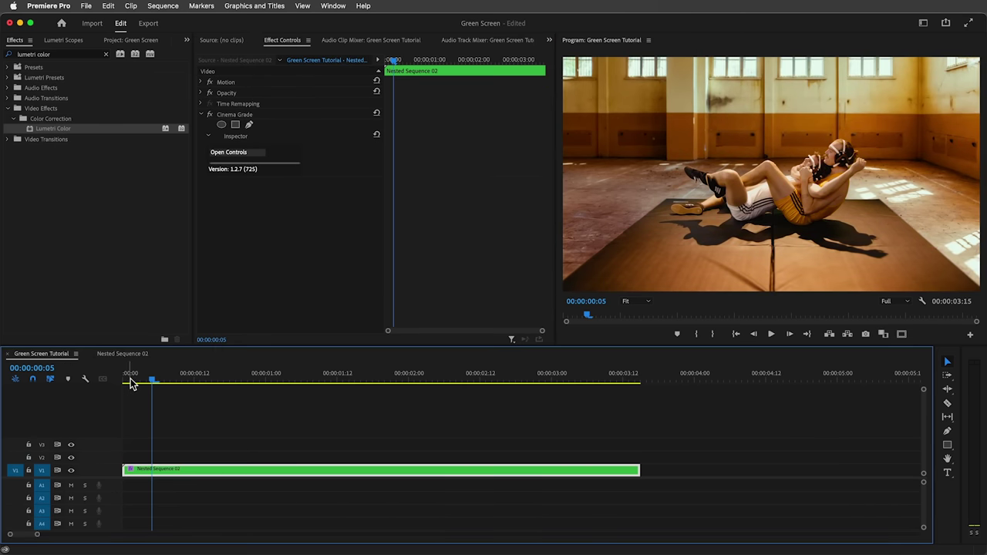
- At the sequence start, keyframe Scale 130, a slightly right-shifted Position, and Rotation
click(128, 380)
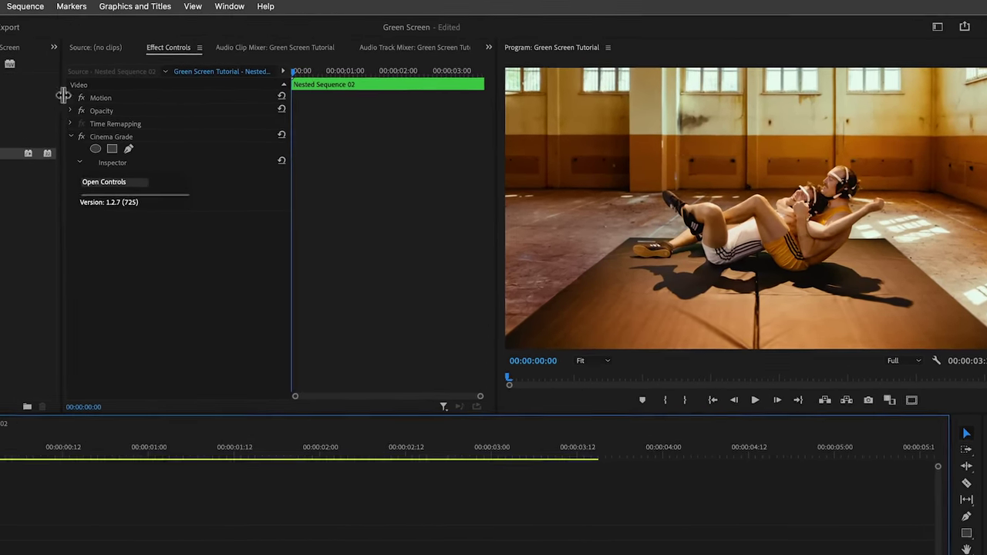
click(69, 98)
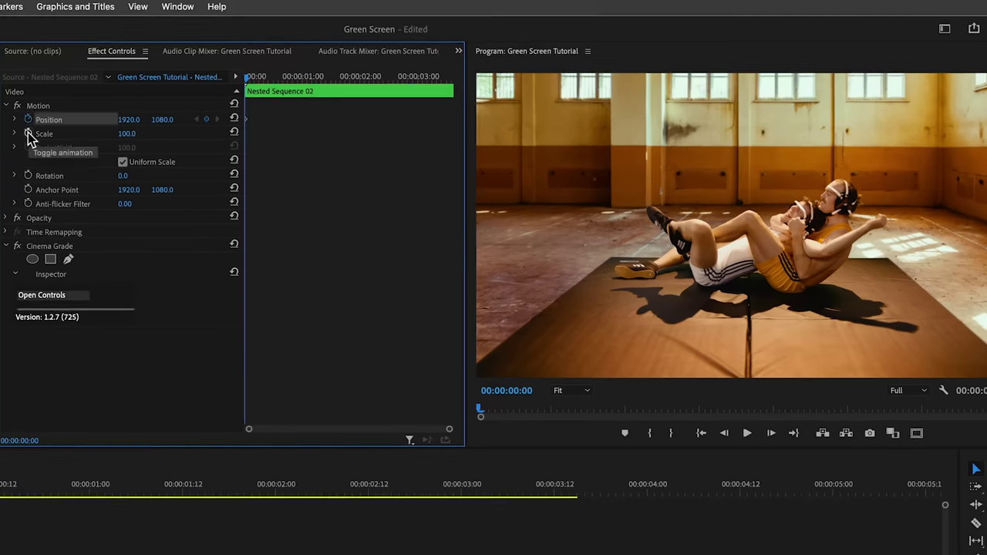
click(28, 134)
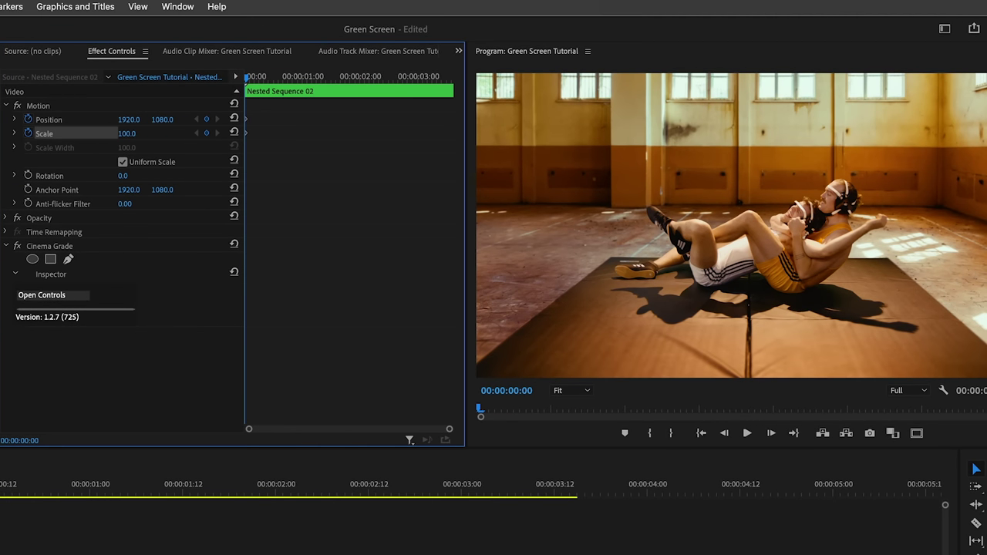
mouse_move(129, 119)
mouse_down()
mouse_move(165, 120)
mouse_move(135, 132)
mouse_up()
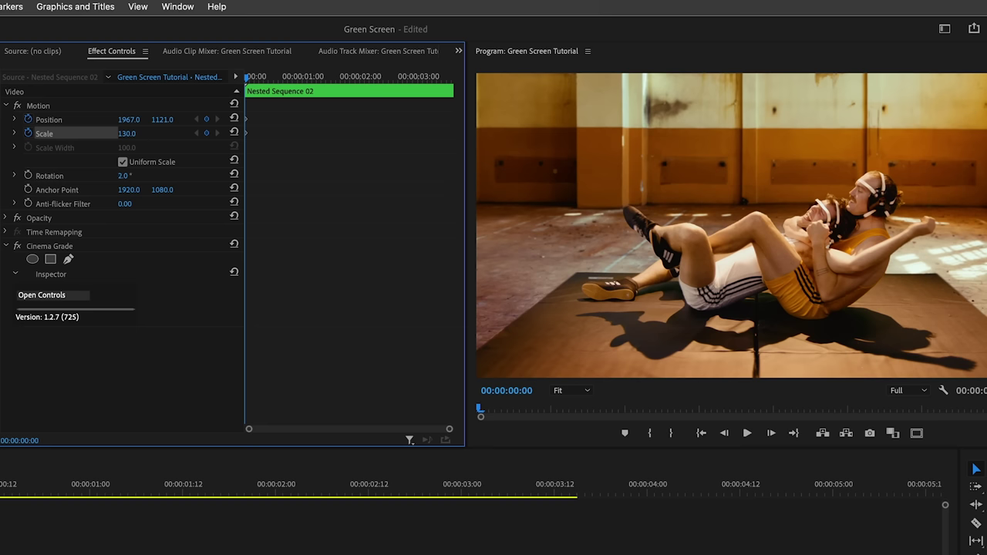
click(30, 174)
- At 00:00:01:01, keyframe Position 1920, 1059 and Rotation -1°
click(299, 78)
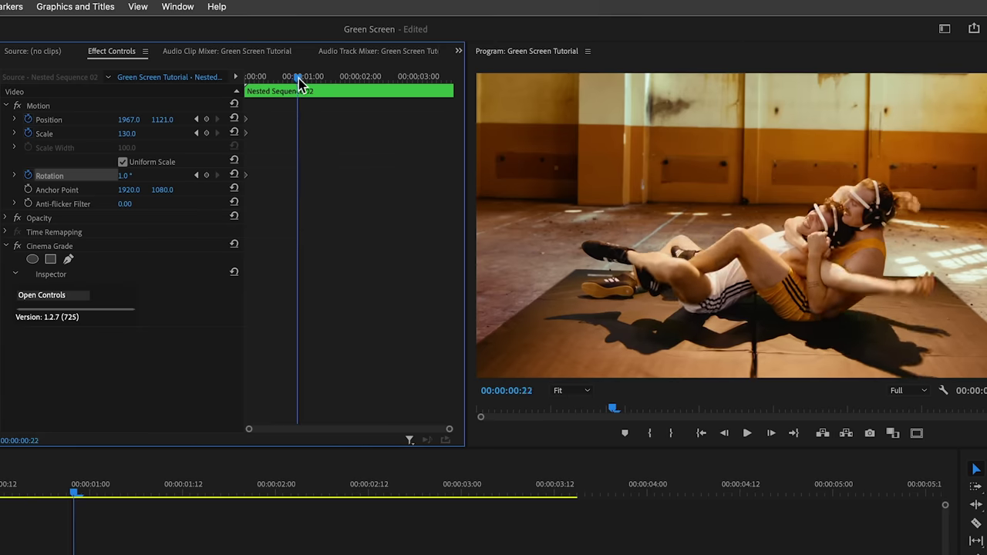
drag(298, 78, 306, 83)
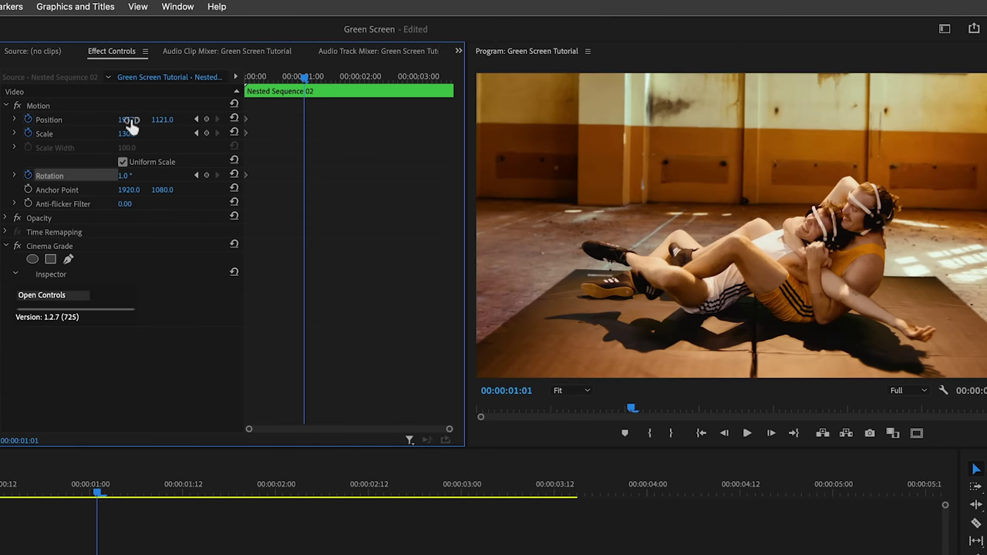
text(1920)
click(165, 119)
text(10)
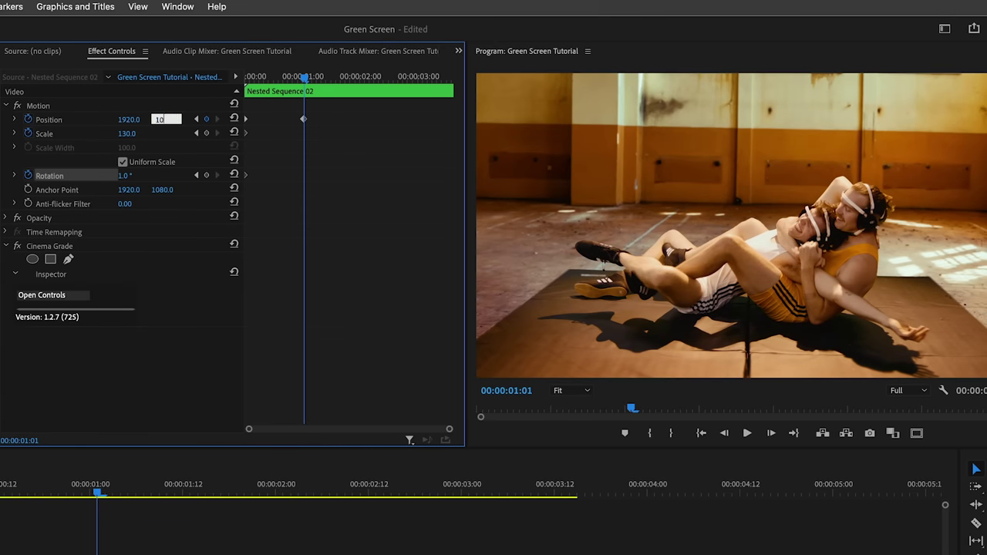
text(59)
key(Return)
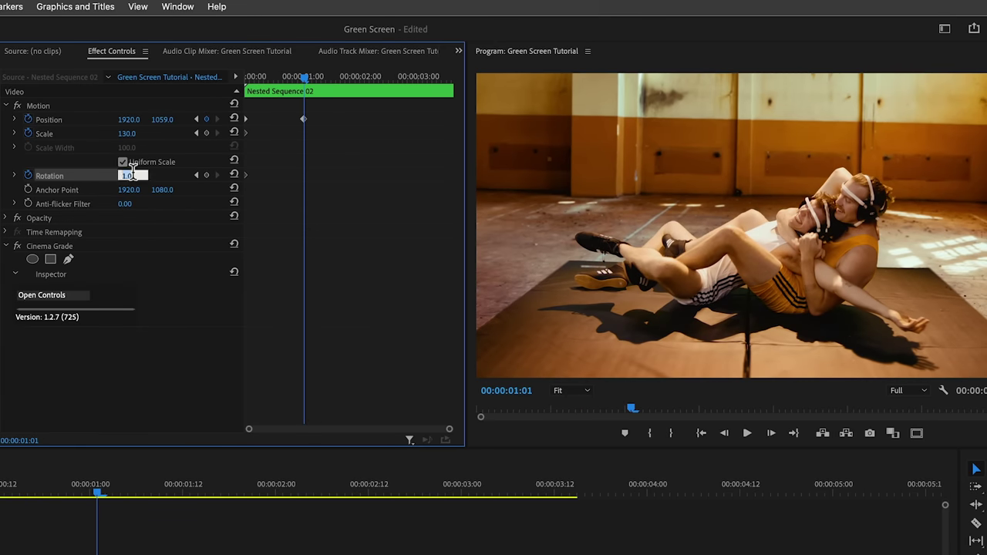
text(0)
key(Return)
text(-1)
key(Return)
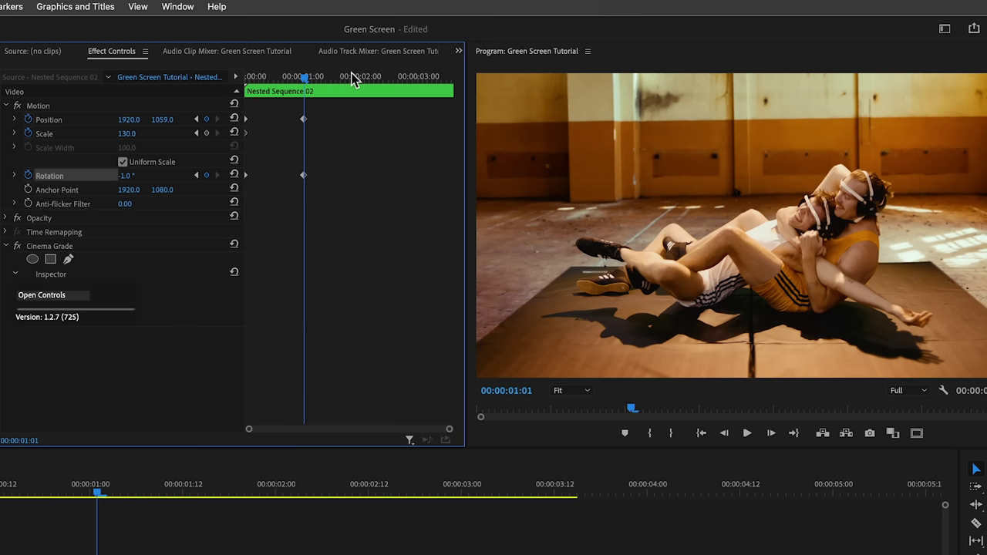
- Keyframe a raised framing near two seconds, then lowered framing with -2° rotation at the clip end
click(375, 77)
drag(128, 121, 127, 177)
click(452, 79)
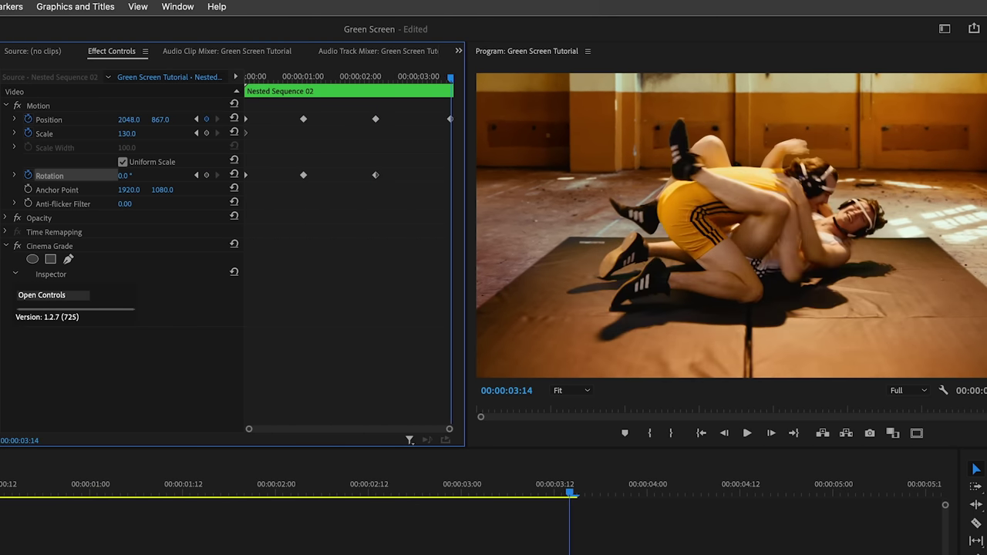
drag(160, 120, 190, 121)
drag(123, 176, 116, 176)
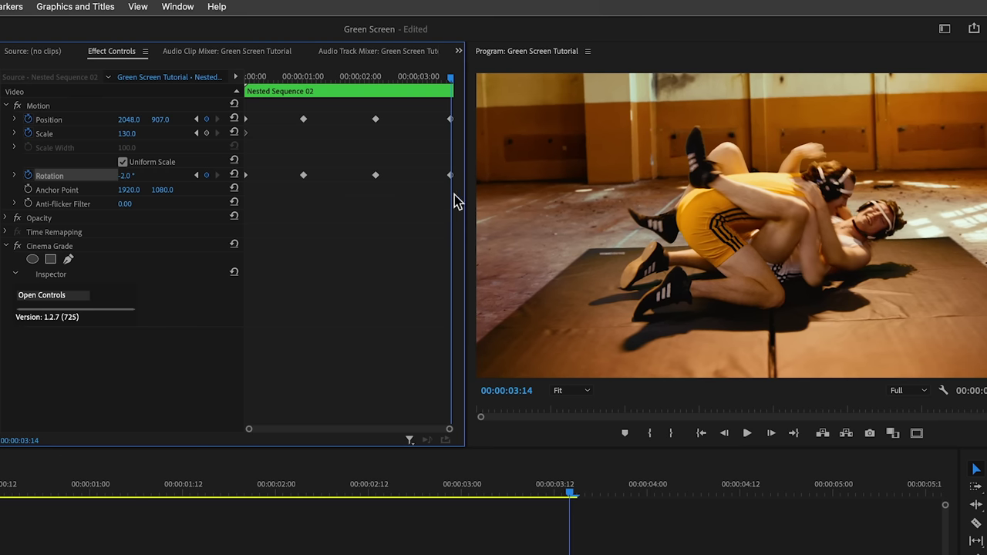
- Set all Position and Rotation keyframes to Continuous Bezier interpolation
drag(416, 140, 255, 103)
right_click(303, 121)
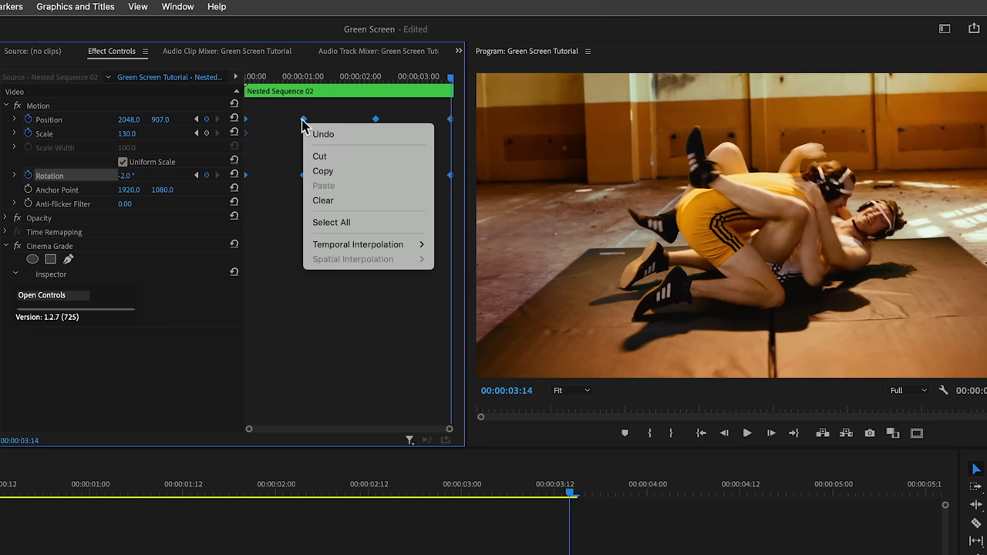
mouse_move(386, 245)
click(453, 287)
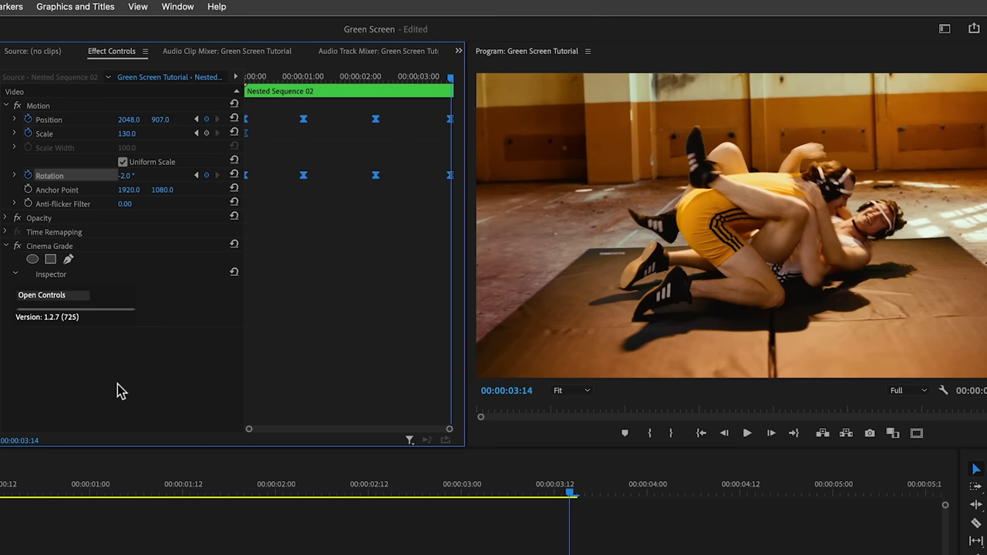
key(Home)
key(space)
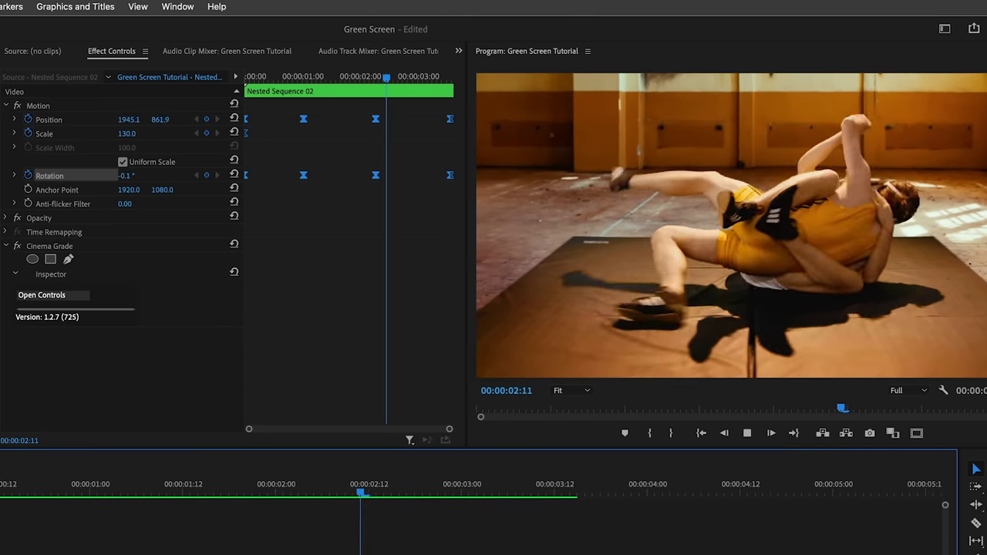
key(Home)
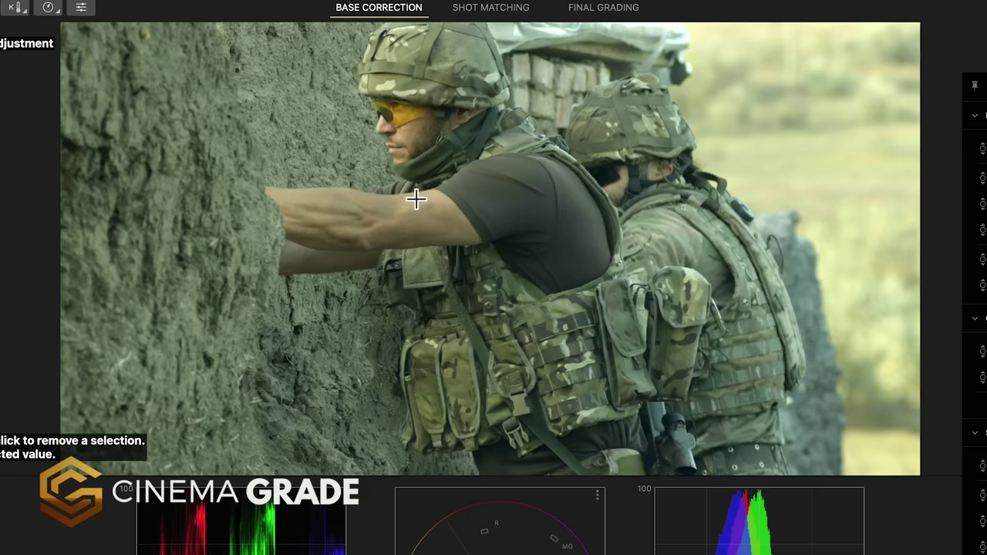
- Darken the soldier and blue-lit computer shots, apply the hero correction to its group, and accept the Drive LUT
drag(416, 204, 414, 211)
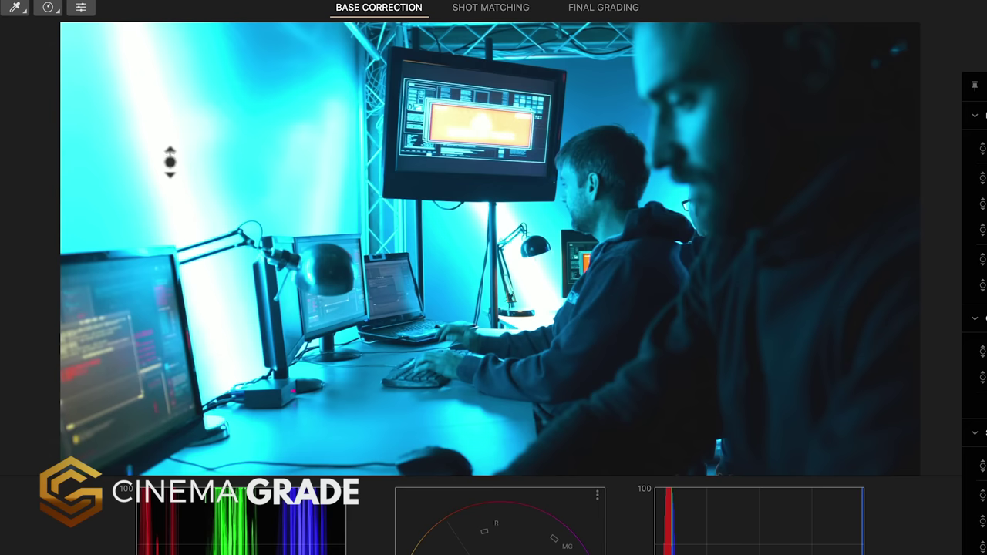
drag(170, 160, 169, 193)
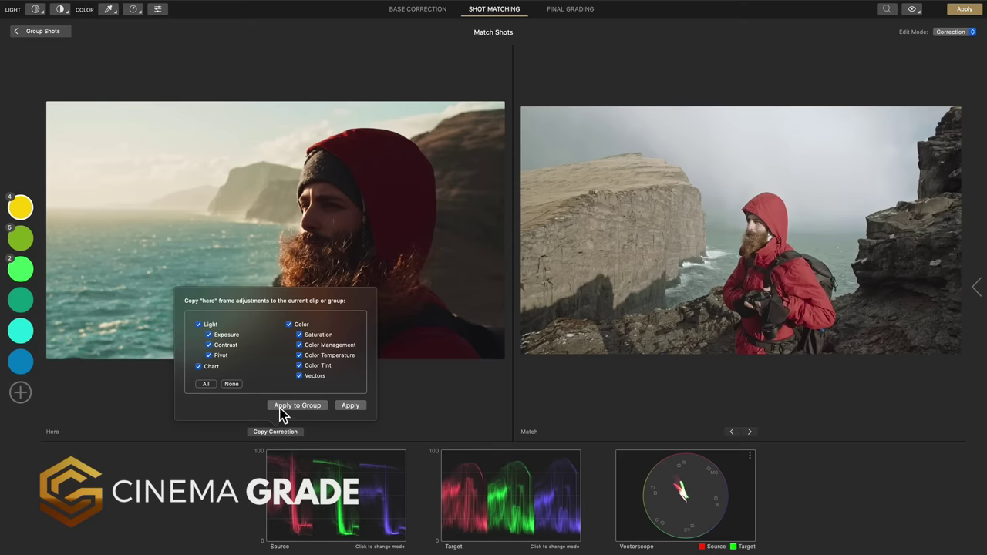
click(297, 406)
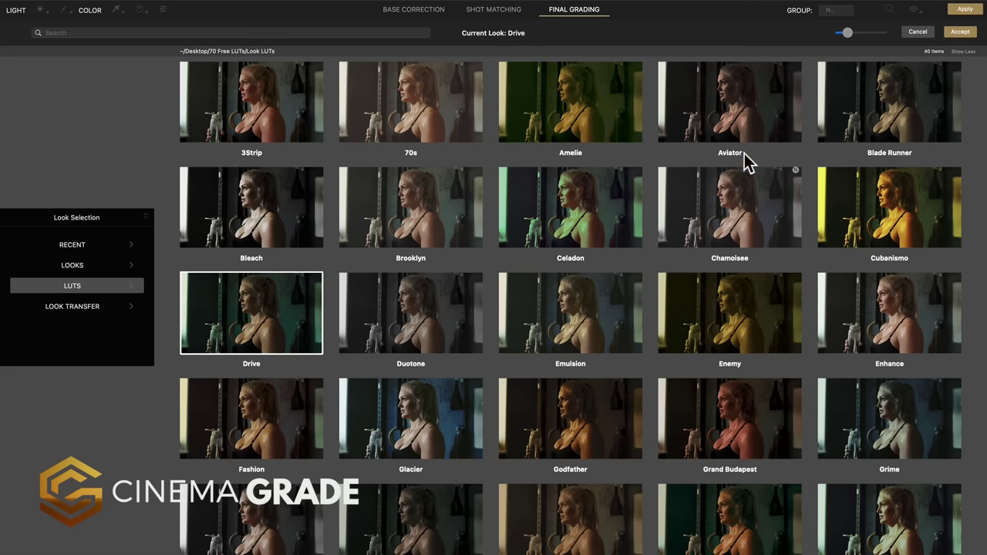
click(949, 34)
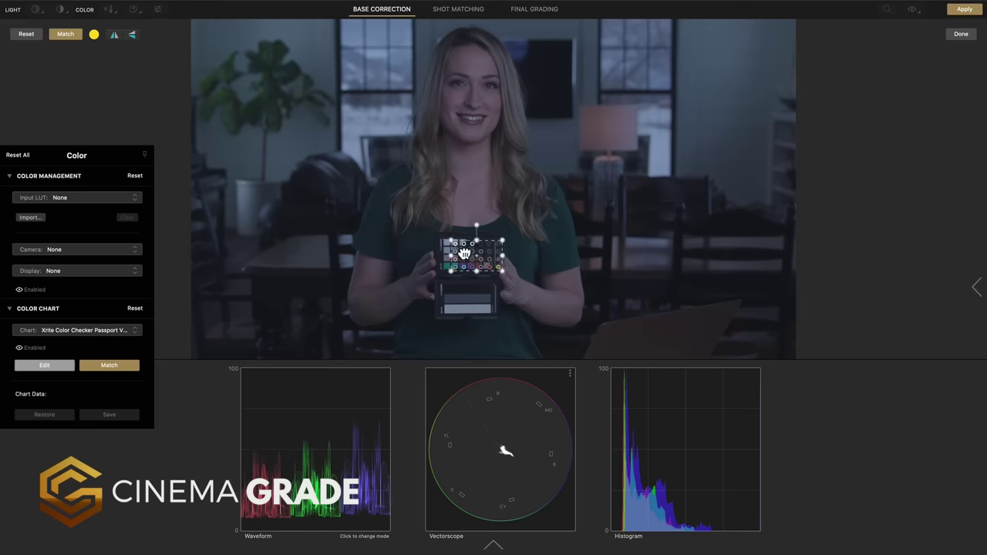